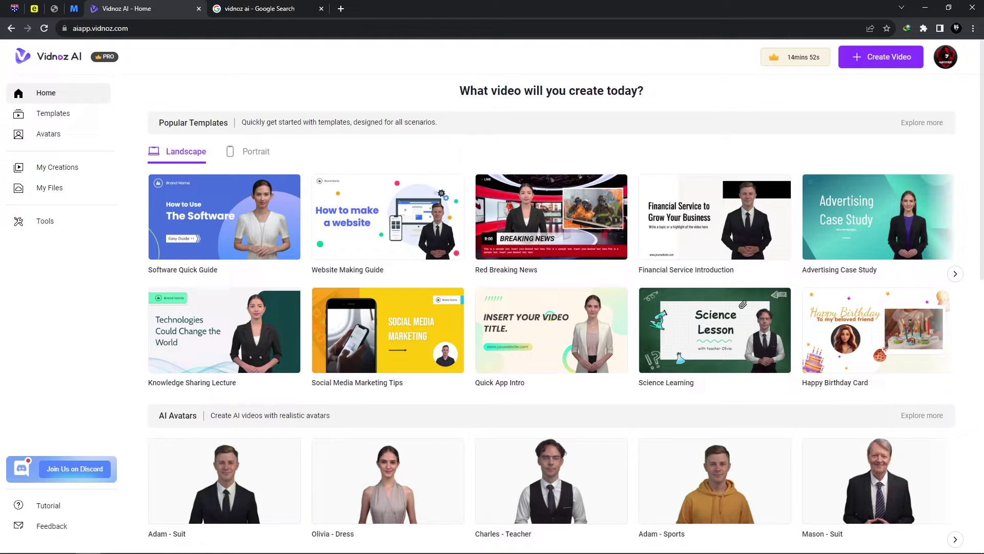
- Check the Google search results for vidnoz ai and return to the Vidnoz AI home page
{"action": "scroll", "coordinate": [551, 298], "scroll_direction": "down", "scroll_amount": 1}
{"action": "scroll", "coordinate": [551, 297], "scroll_direction": "up", "scroll_amount": 1}
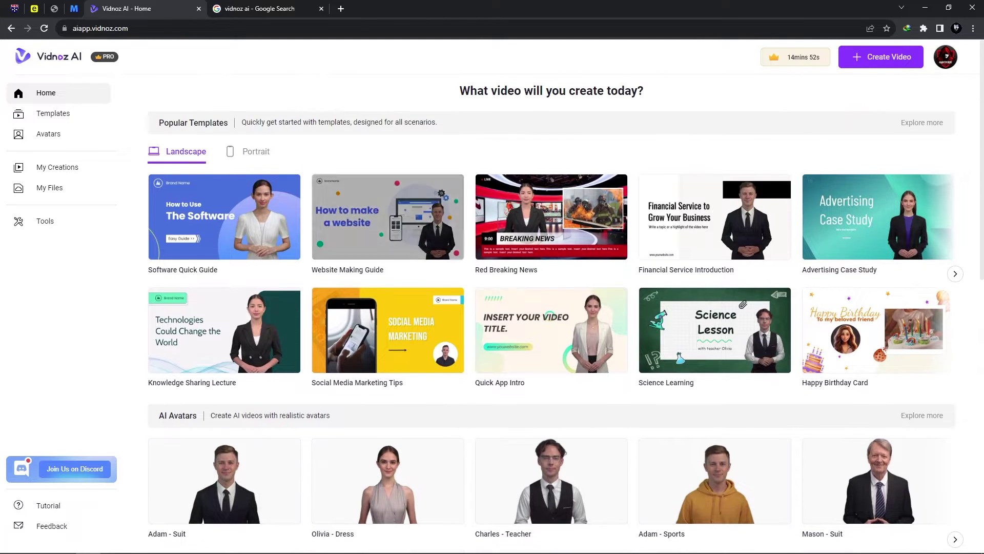
{"action": "left_click", "coordinate": [260, 9]}
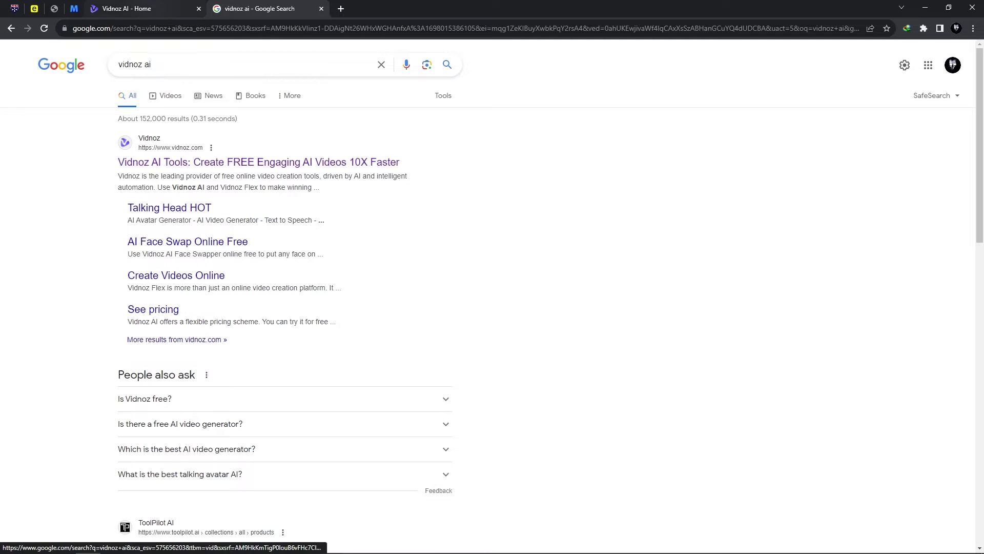
{"action": "left_click", "coordinate": [146, 9]}
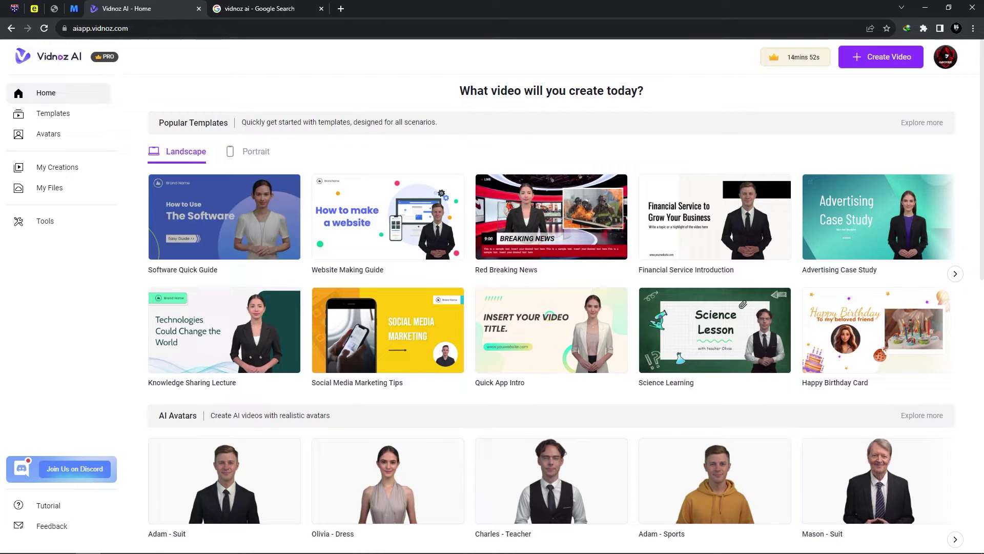
- Examine the home page's popular templates, AI avatars, talking photos and recent videos
{"action": "scroll", "coordinate": [551, 215], "scroll_direction": "down", "scroll_amount": 2}
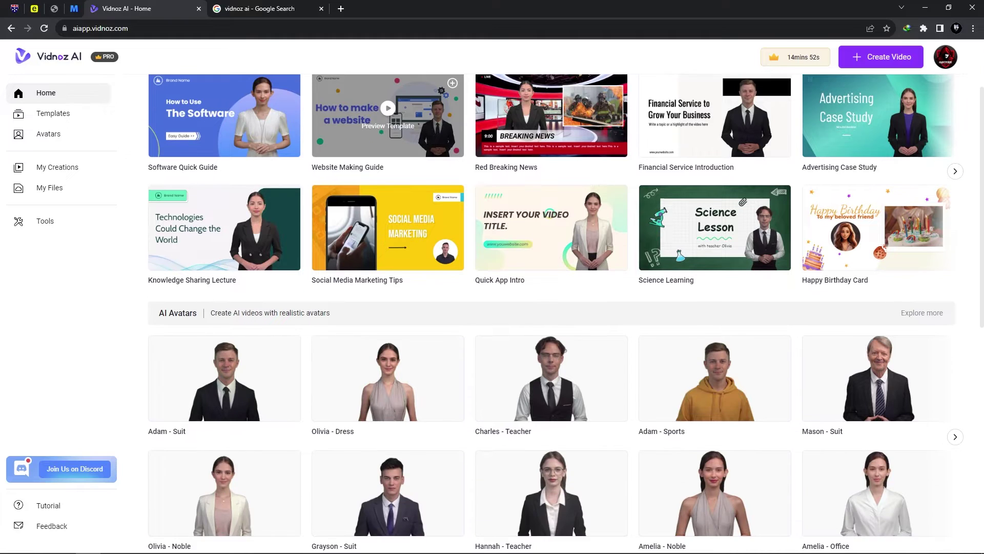
{"action": "scroll", "coordinate": [551, 216], "scroll_direction": "up", "scroll_amount": 2}
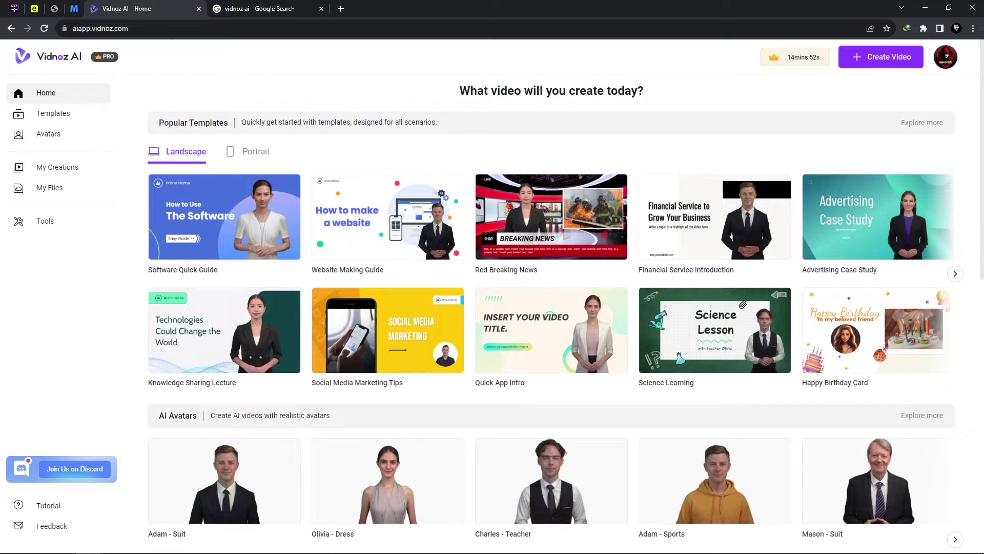
{"action": "scroll", "coordinate": [388, 154], "scroll_direction": "down", "scroll_amount": 3}
{"action": "scroll", "coordinate": [388, 153], "scroll_direction": "down", "scroll_amount": 3}
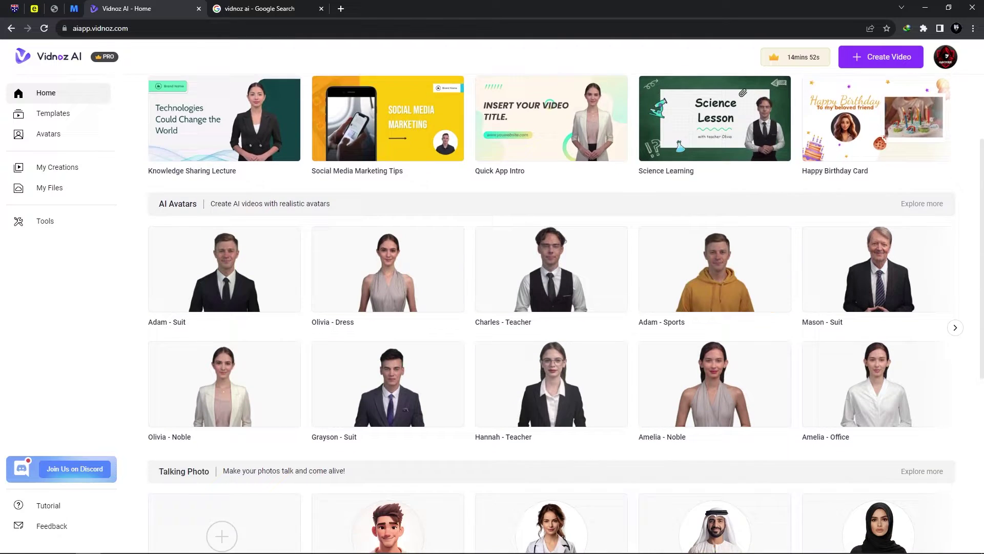
{"action": "scroll", "coordinate": [292, 225], "scroll_direction": "up", "scroll_amount": 1}
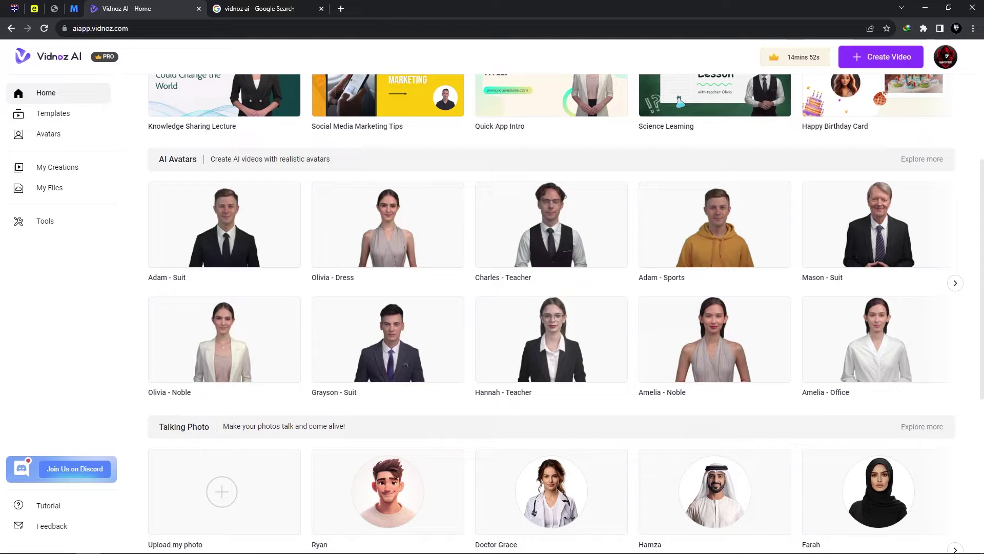
{"action": "scroll", "coordinate": [388, 236], "scroll_direction": "down", "scroll_amount": 2}
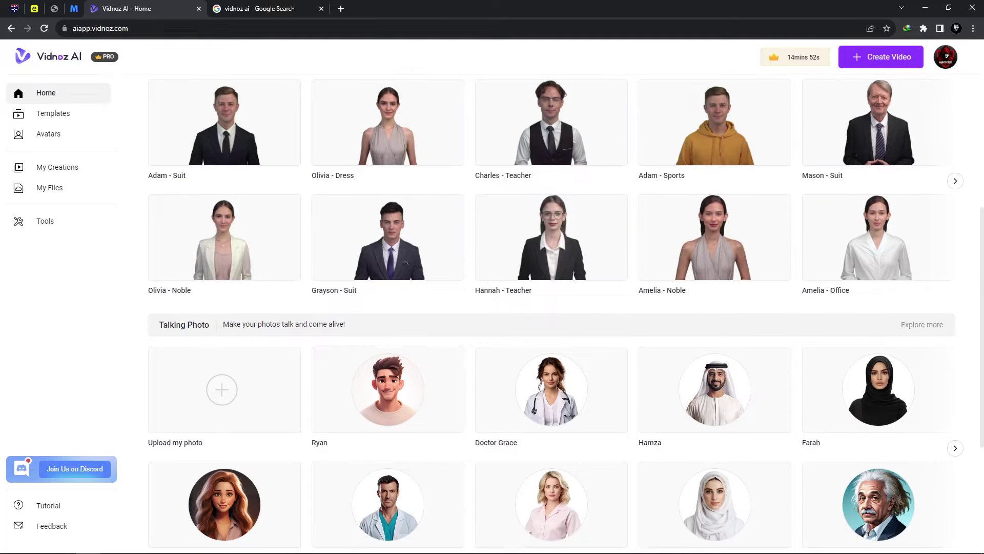
{"action": "scroll", "coordinate": [715, 241], "scroll_direction": "up", "scroll_amount": 1}
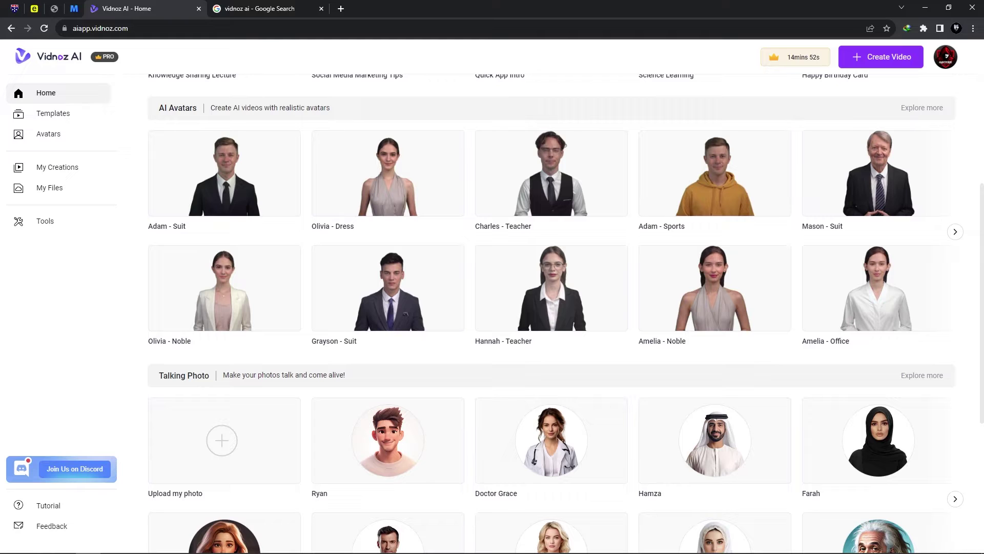
{"action": "scroll", "coordinate": [224, 236], "scroll_direction": "down", "scroll_amount": 1}
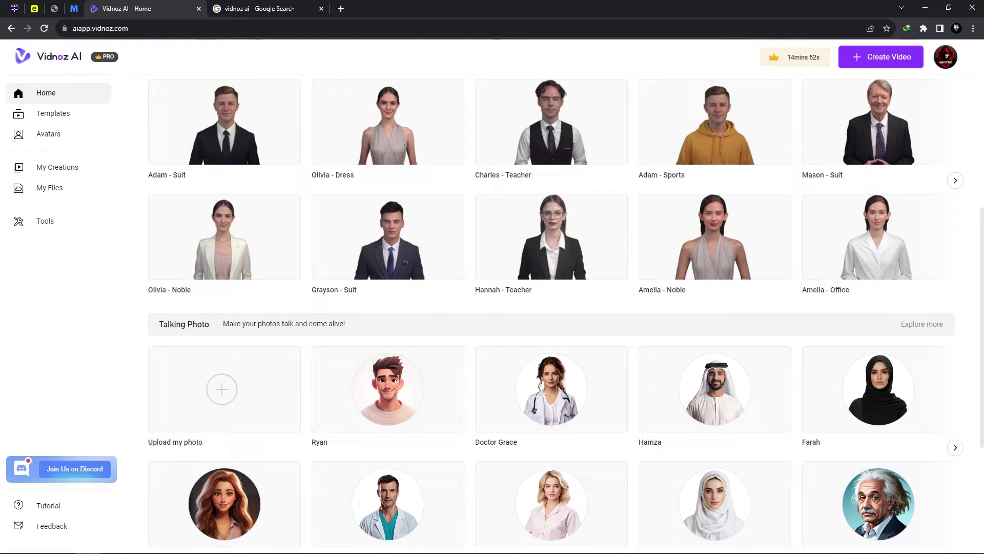
{"action": "scroll", "coordinate": [551, 231], "scroll_direction": "up", "scroll_amount": 2}
{"action": "scroll", "coordinate": [388, 226], "scroll_direction": "down", "scroll_amount": 6}
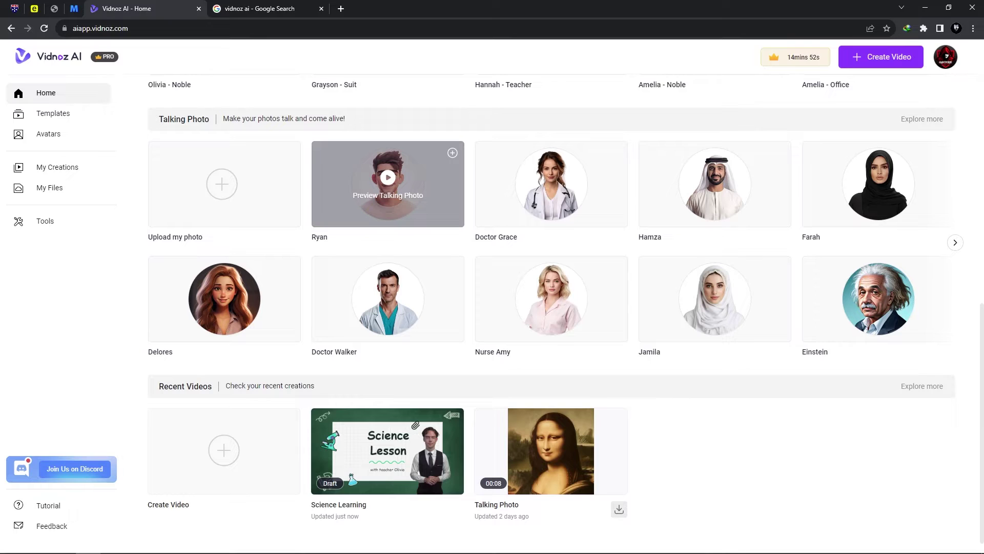
{"action": "scroll", "coordinate": [556, 300], "scroll_direction": "up", "scroll_amount": 10}
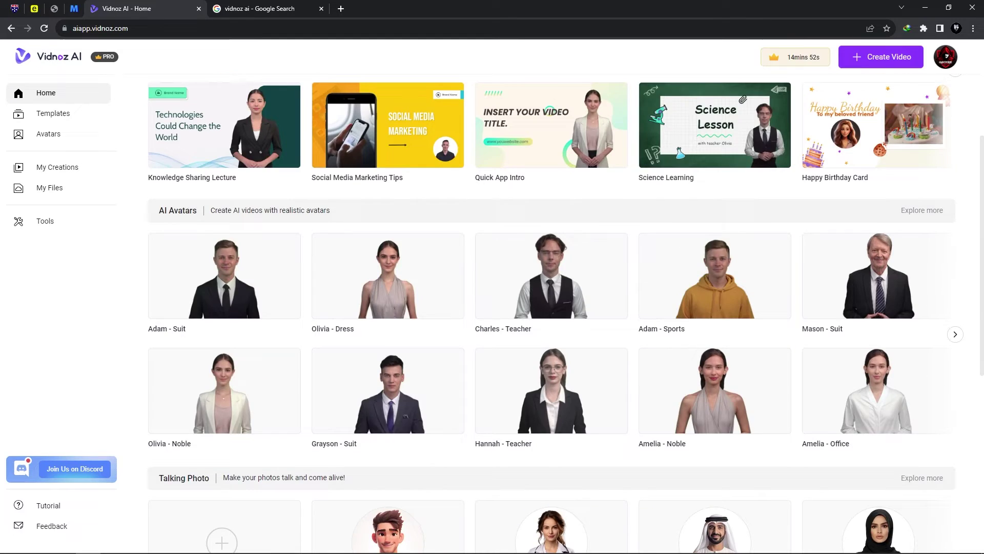
- Browse the landscape template library by category, including Tutorial/How-to, Explainer, Social media and Advertisement
{"action": "left_click", "coordinate": [53, 113]}
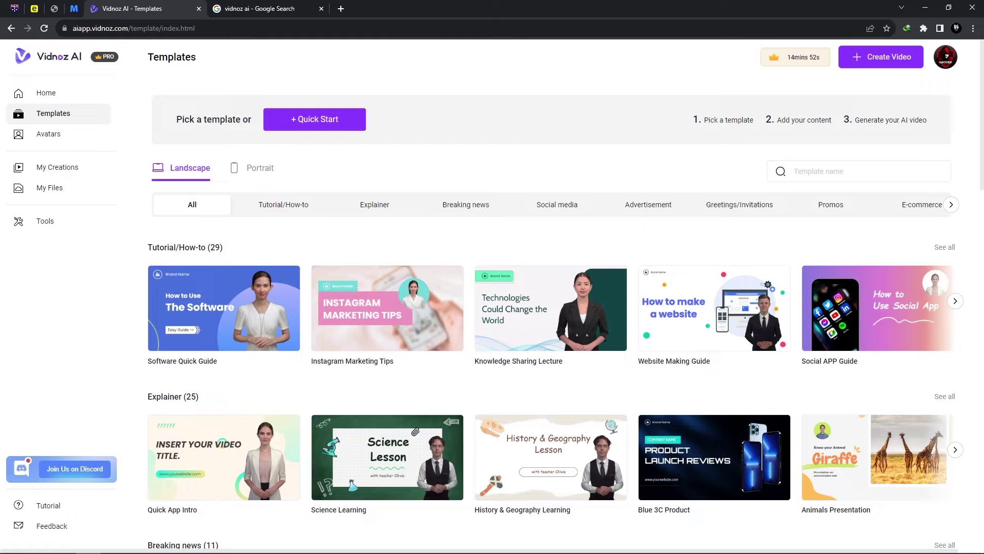
{"action": "left_click", "coordinate": [283, 205]}
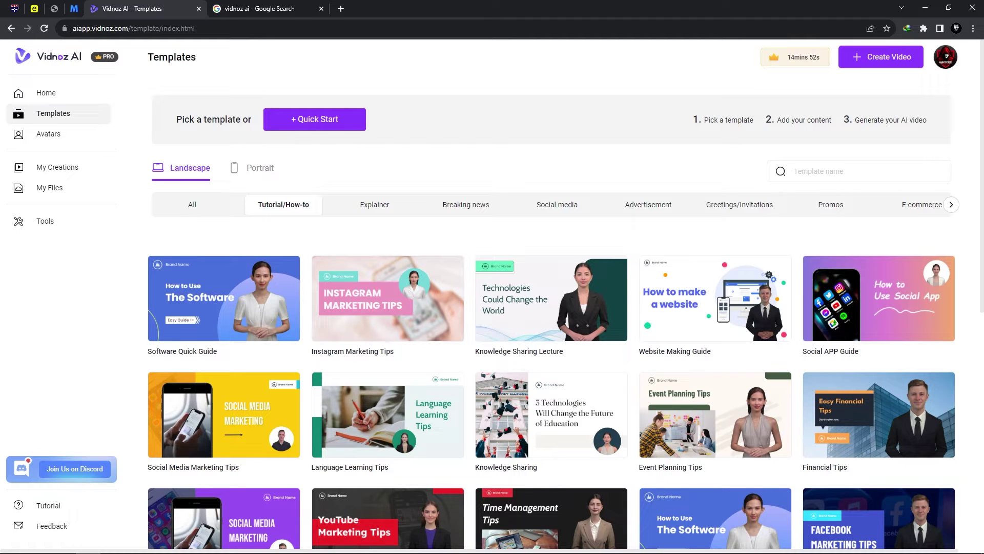
{"action": "left_click", "coordinate": [375, 204]}
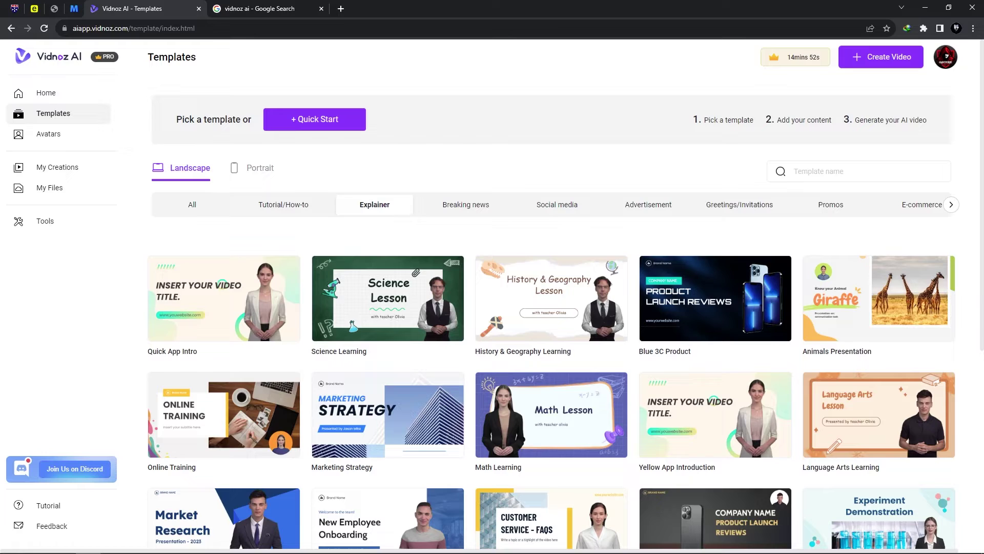
{"action": "left_click", "coordinate": [466, 204]}
{"action": "left_click", "coordinate": [466, 205]}
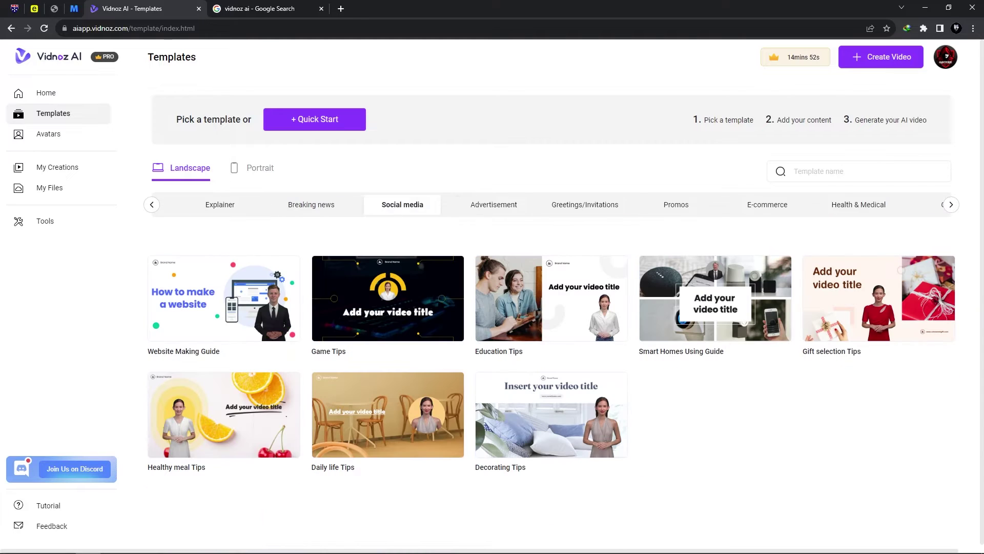
{"action": "left_click", "coordinate": [466, 204]}
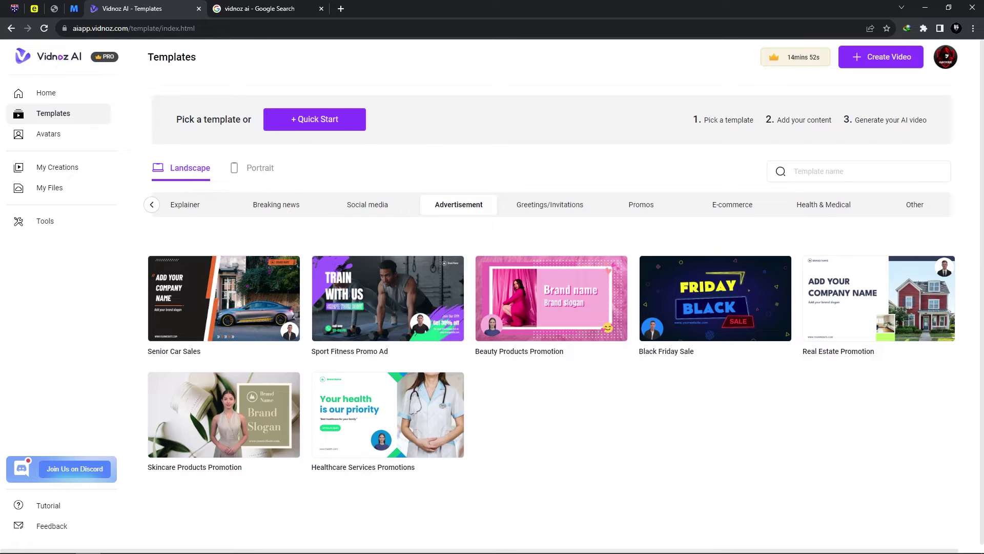
- Browse the avatar library, viewing both the Avatar Pro and Talking Photo collections
{"action": "left_click", "coordinate": [49, 134]}
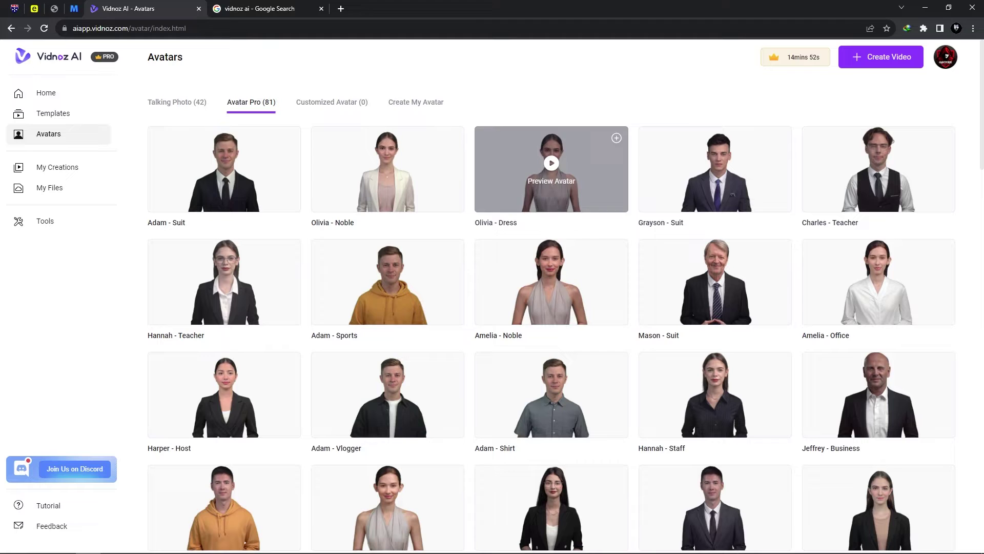
{"action": "scroll", "coordinate": [552, 282], "scroll_direction": "down", "scroll_amount": 9}
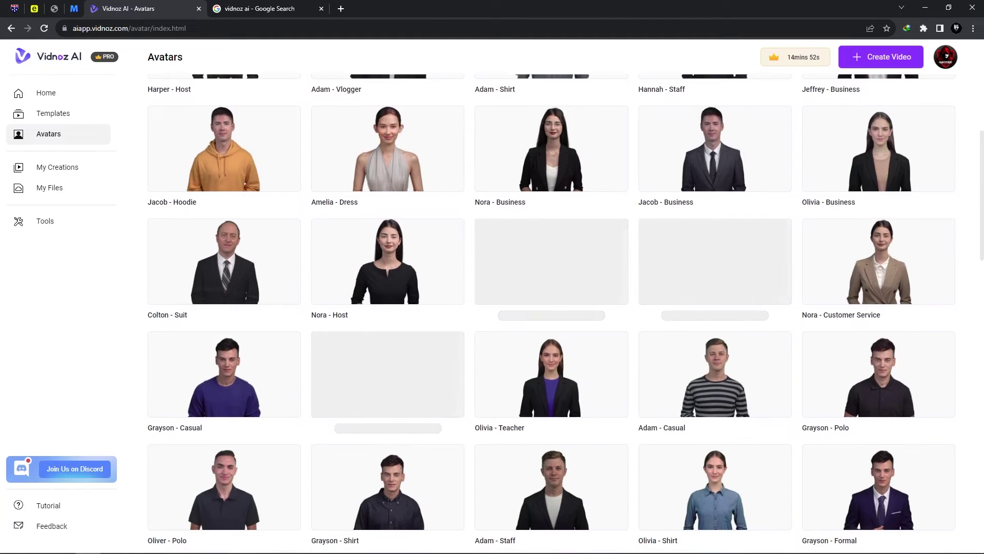
{"action": "scroll", "coordinate": [552, 256], "scroll_direction": "down", "scroll_amount": 3}
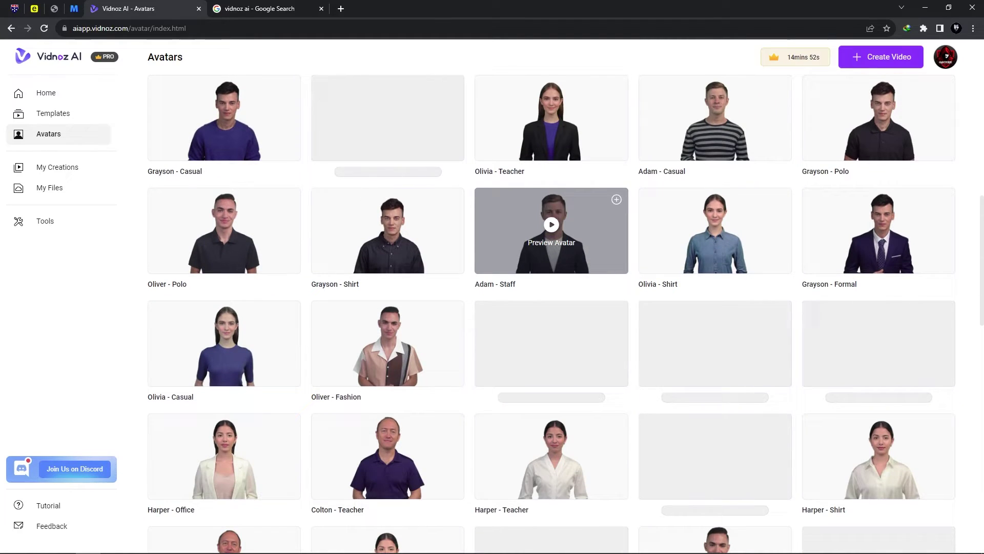
{"action": "scroll", "coordinate": [552, 231], "scroll_direction": "up", "scroll_amount": 12}
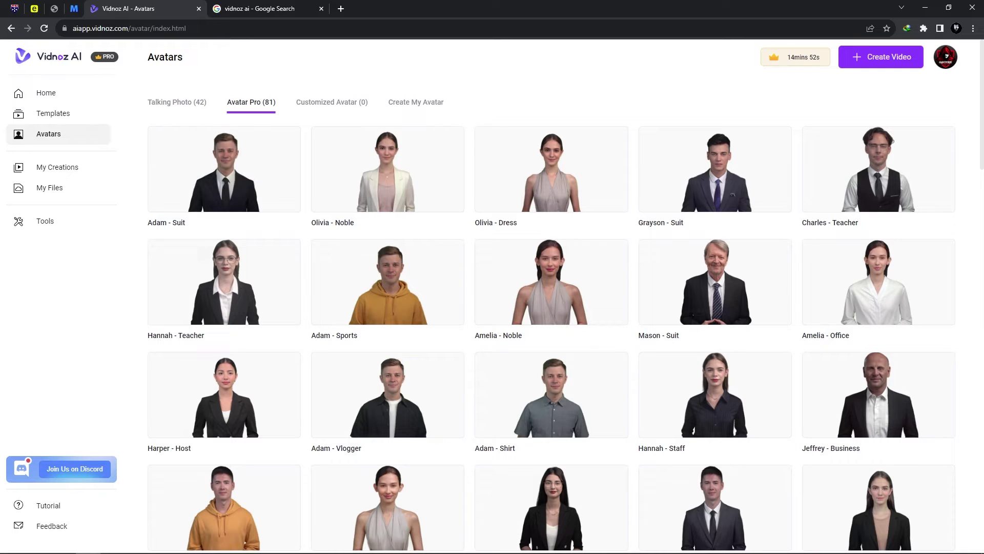
{"action": "left_click", "coordinate": [177, 102]}
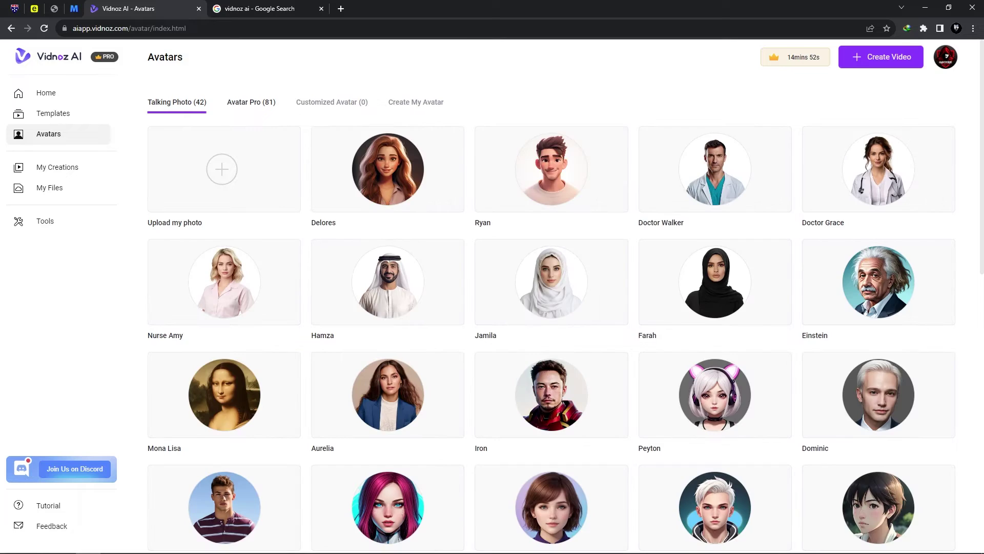
{"action": "left_click", "coordinate": [252, 102]}
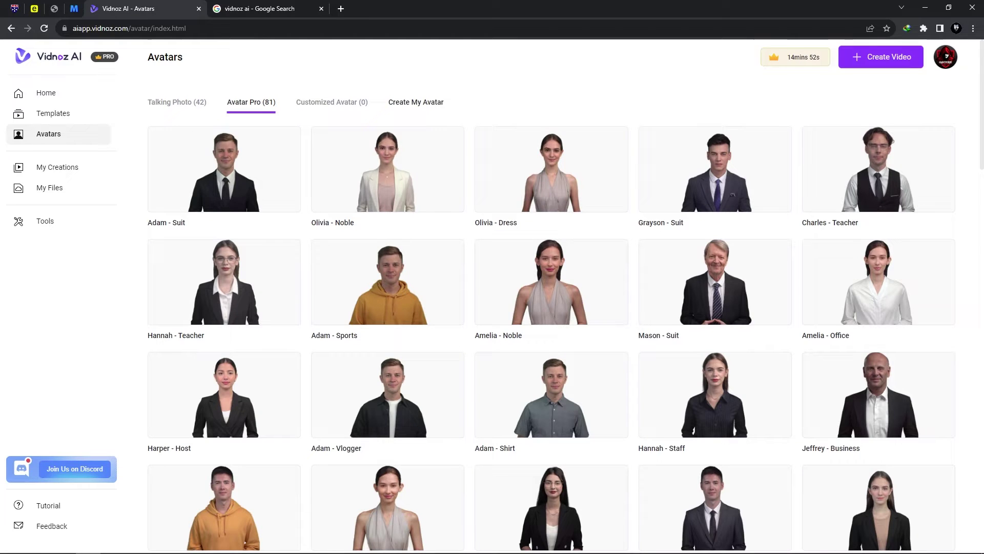
- Preview the Adam - Suit avatar, pause its sample video and close the preview
{"action": "left_click", "coordinate": [224, 163]}
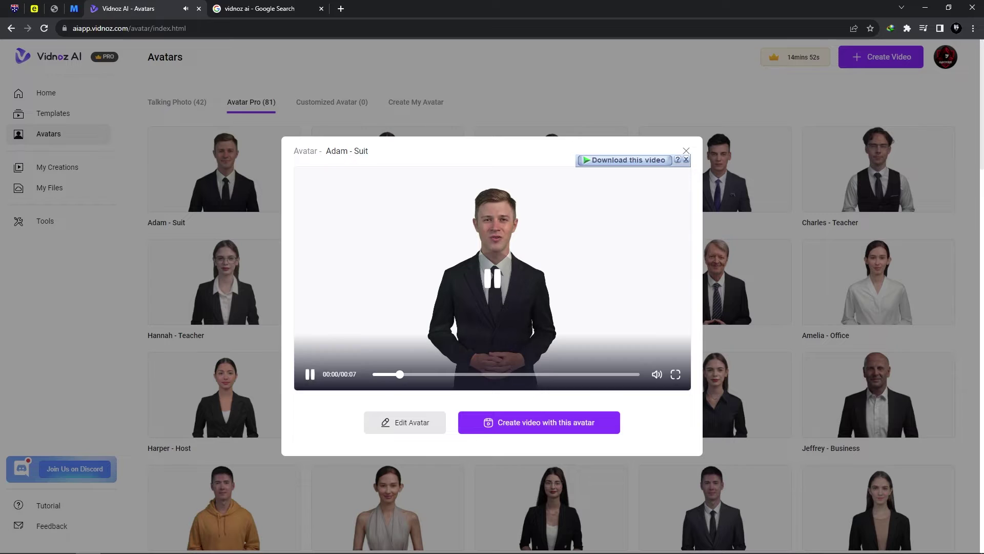
{"action": "left_click", "coordinate": [310, 374]}
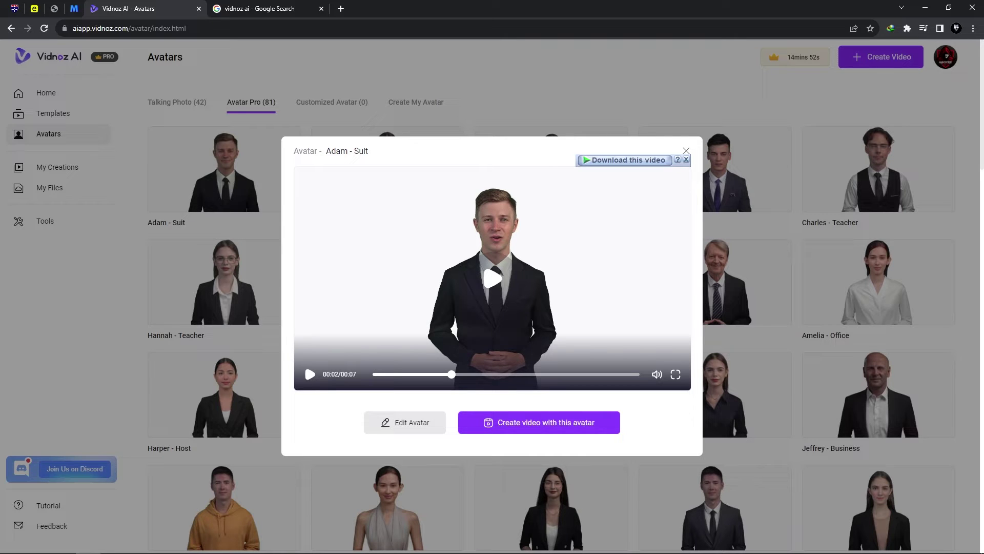
{"action": "left_click", "coordinate": [686, 151]}
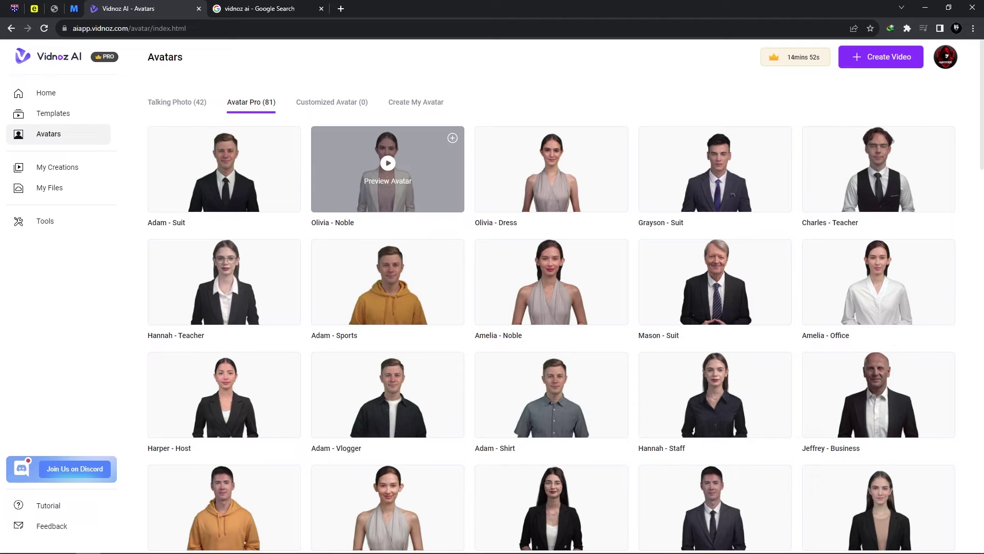
- Open the Science Learning draft from My Creations in the editor and dismiss the audio download overlay
{"action": "left_click", "coordinate": [57, 168]}
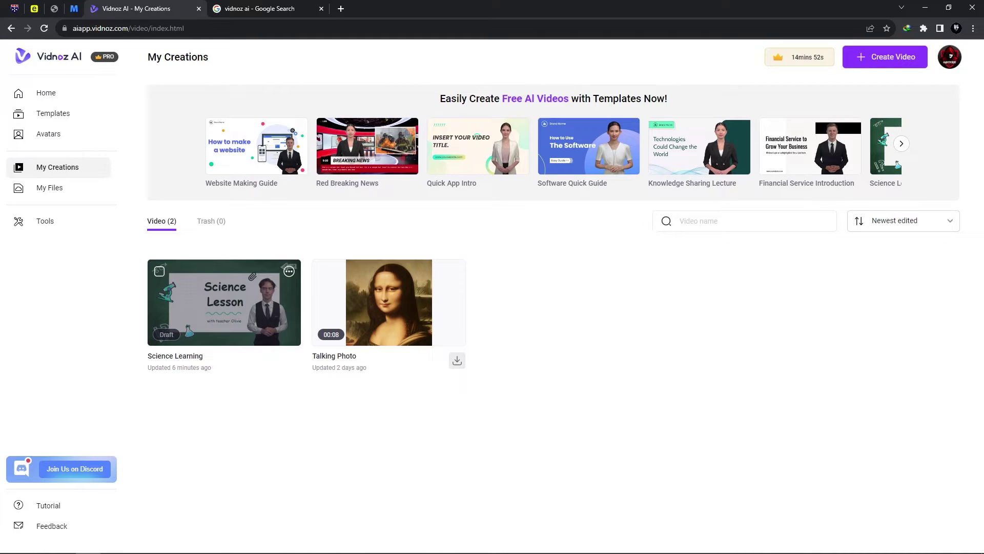
{"action": "left_click", "coordinate": [224, 302]}
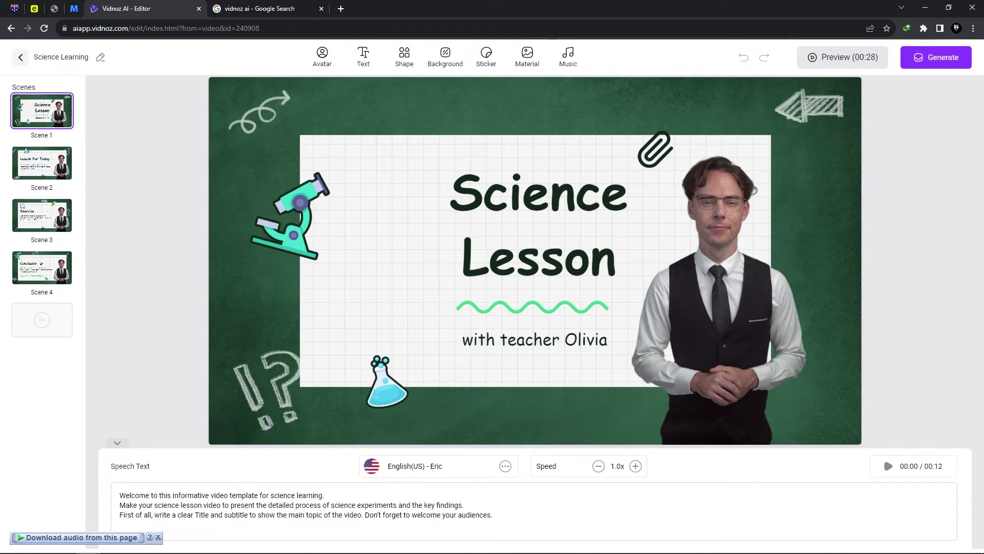
{"action": "left_click", "coordinate": [158, 536]}
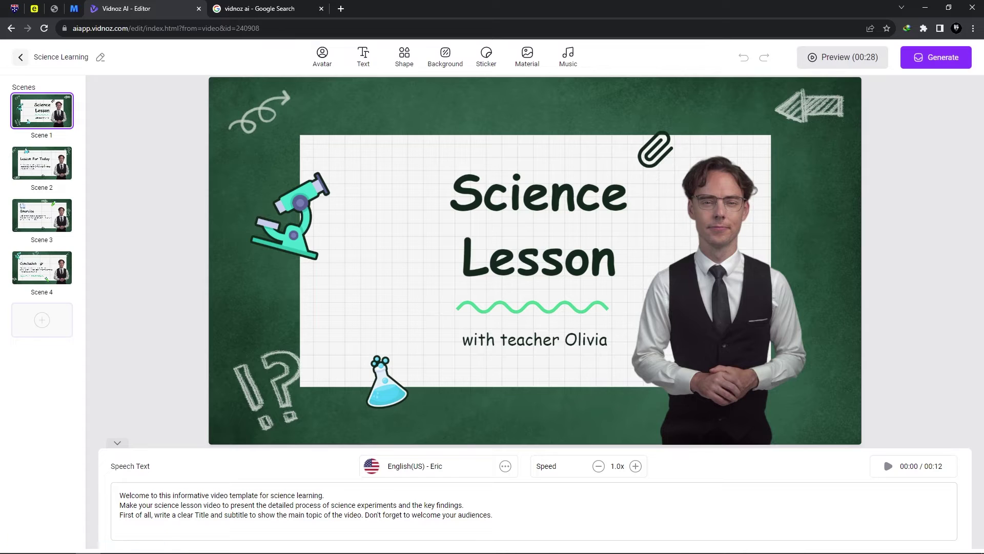
- Review scene 1's speech text and the languages offered in its voice chooser
{"action": "left_click_drag", "start_coordinate": [120, 495], "coordinate": [270, 514]}
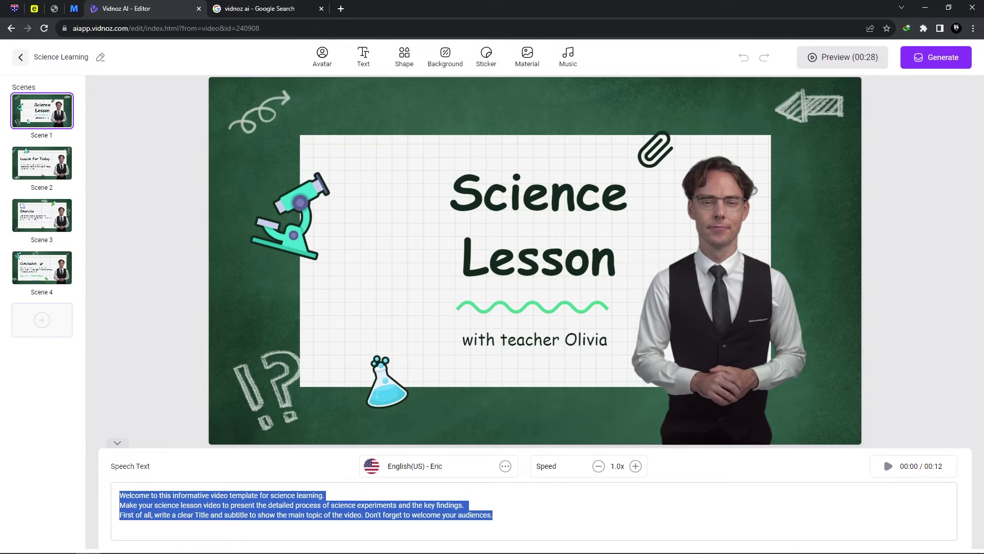
{"action": "left_click", "coordinate": [492, 515]}
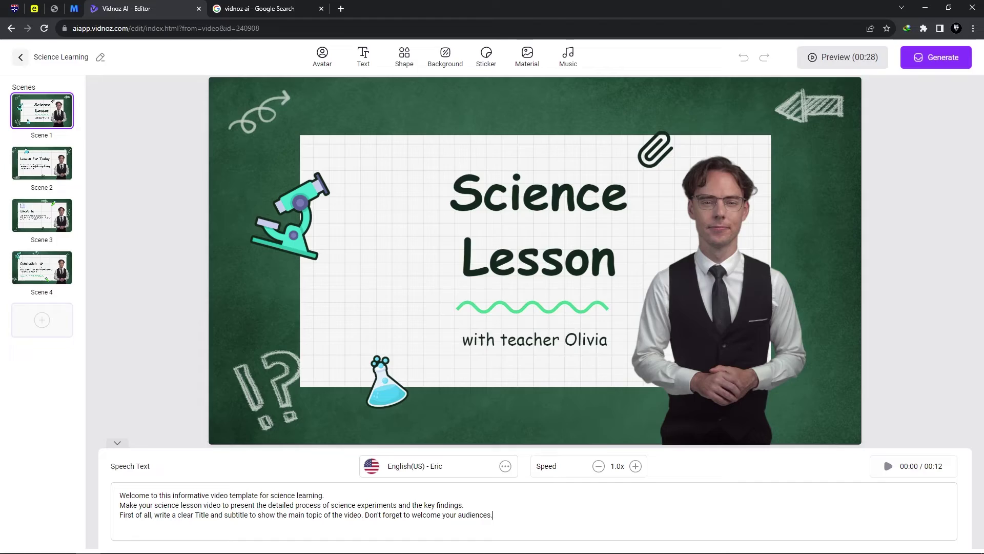
{"action": "left_click", "coordinate": [505, 466]}
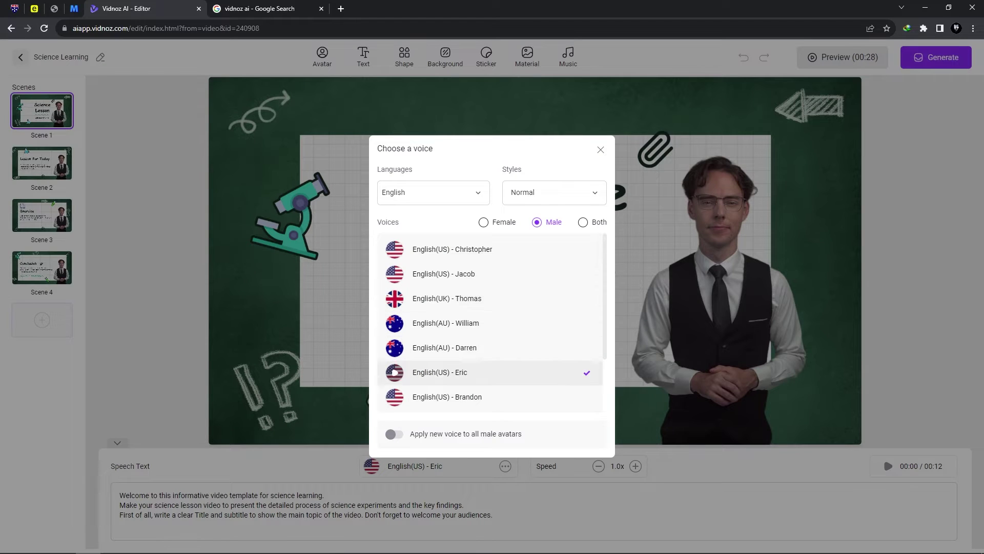
{"action": "left_click", "coordinate": [433, 192]}
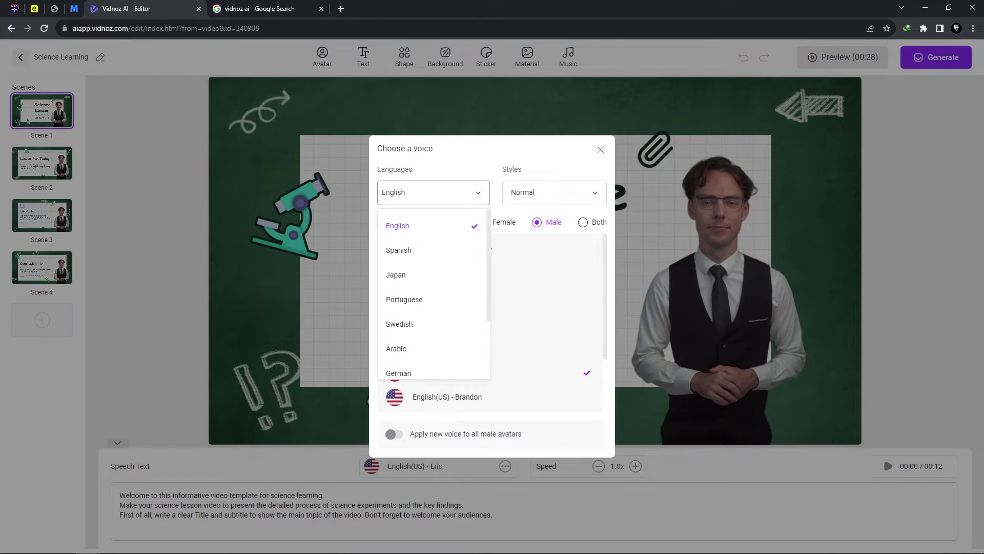
{"action": "scroll", "coordinate": [433, 280], "scroll_direction": "down", "scroll_amount": 2}
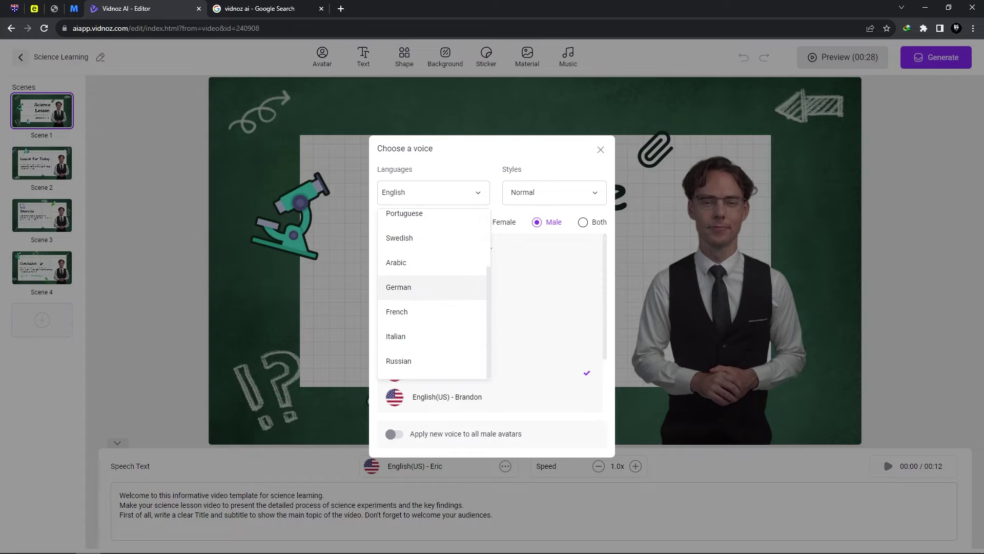
{"action": "left_click", "coordinate": [433, 193]}
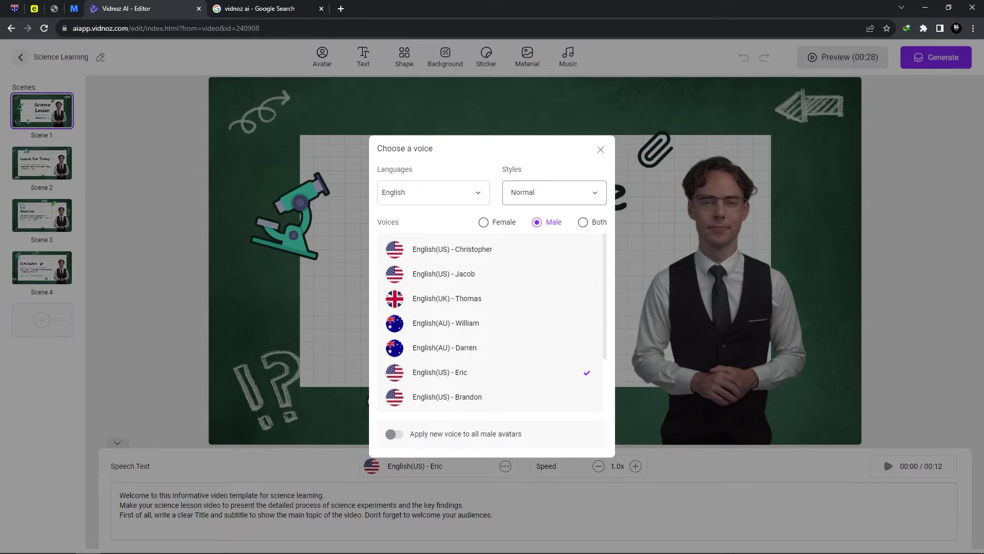
- Check the offered voice styles and English male voices, sample English(UK) - Ryan and select it as scene 1's voice
{"action": "left_click", "coordinate": [554, 192]}
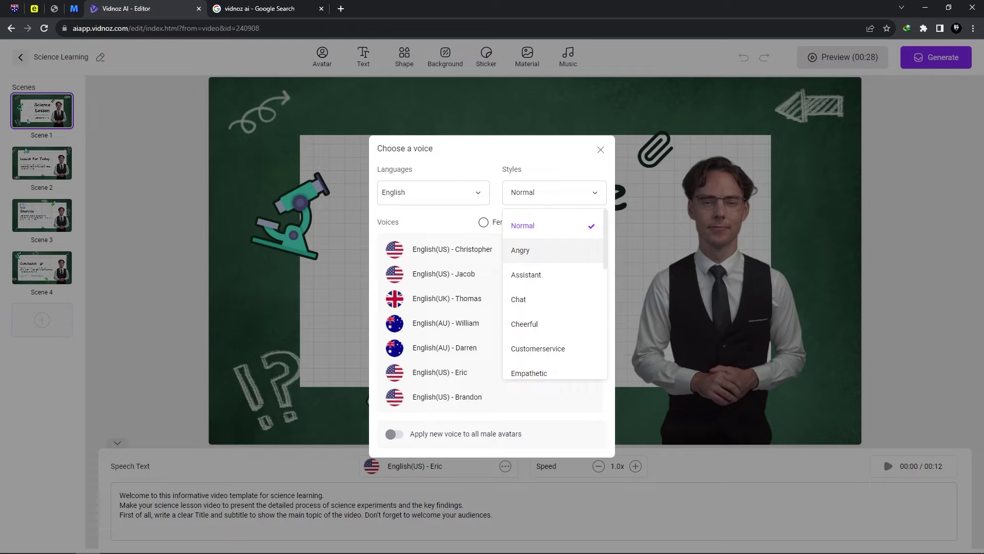
{"action": "scroll", "coordinate": [554, 300], "scroll_direction": "down", "scroll_amount": 2}
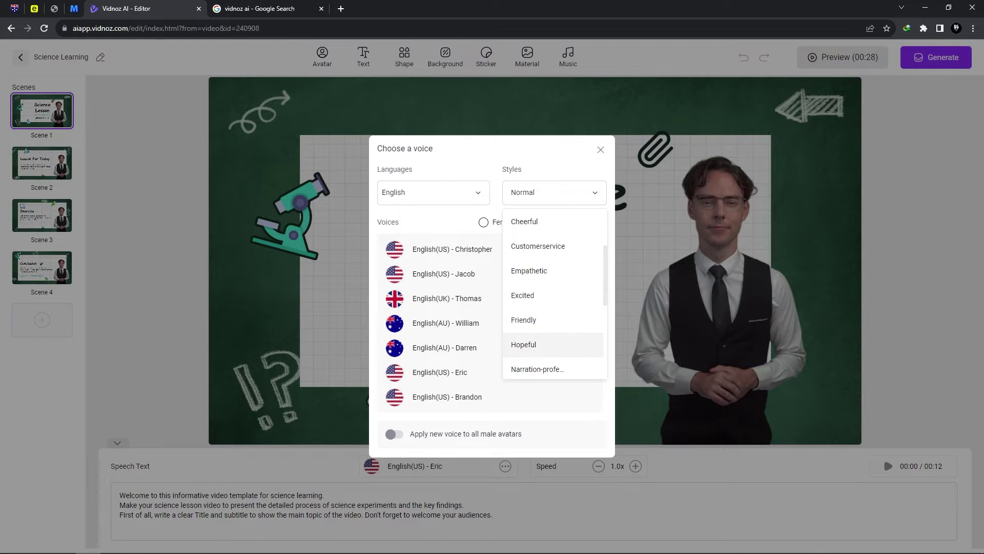
{"action": "key", "text": "Escape"}
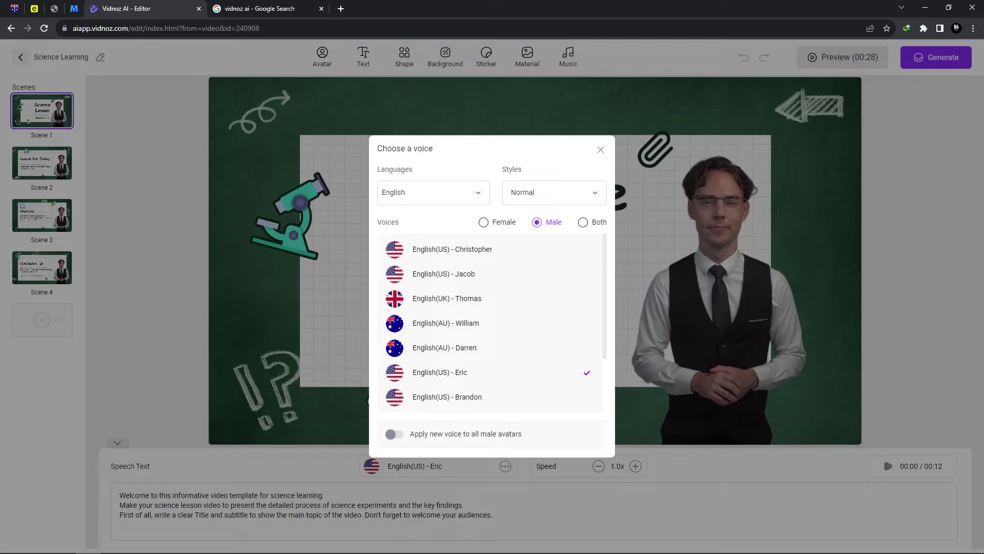
{"action": "scroll", "coordinate": [513, 297], "scroll_direction": "down", "scroll_amount": 5}
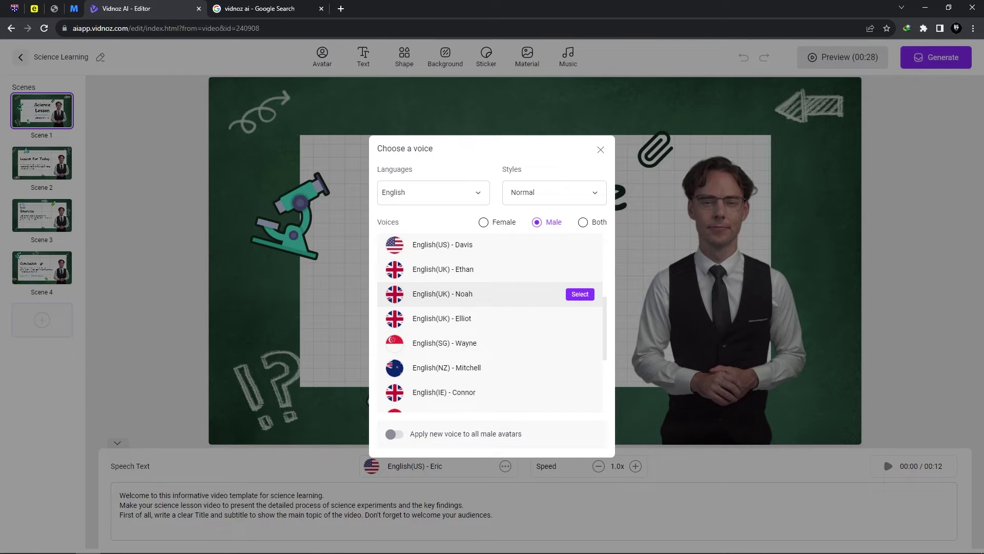
{"action": "scroll", "coordinate": [513, 305], "scroll_direction": "up", "scroll_amount": 4}
{"action": "scroll", "coordinate": [513, 297], "scroll_direction": "up", "scroll_amount": 1}
{"action": "scroll", "coordinate": [513, 290], "scroll_direction": "down", "scroll_amount": 4}
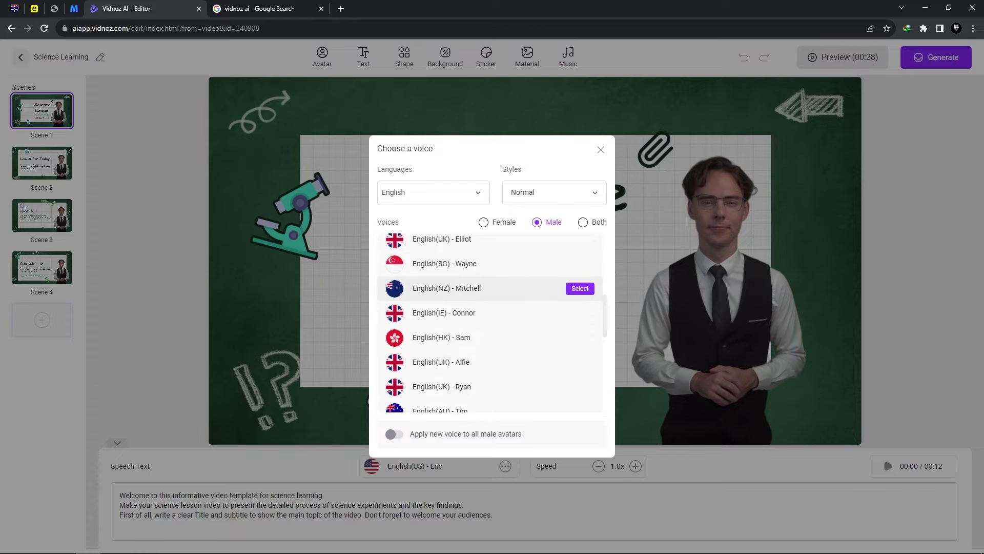
{"action": "scroll", "coordinate": [492, 328], "scroll_direction": "down", "scroll_amount": 2}
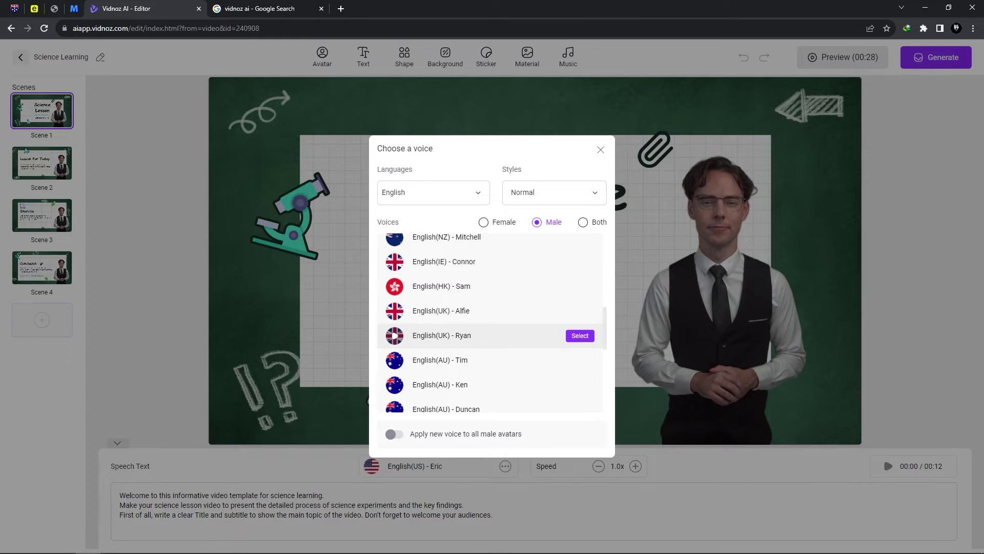
{"action": "left_click", "coordinate": [394, 336]}
{"action": "left_click", "coordinate": [580, 336]}
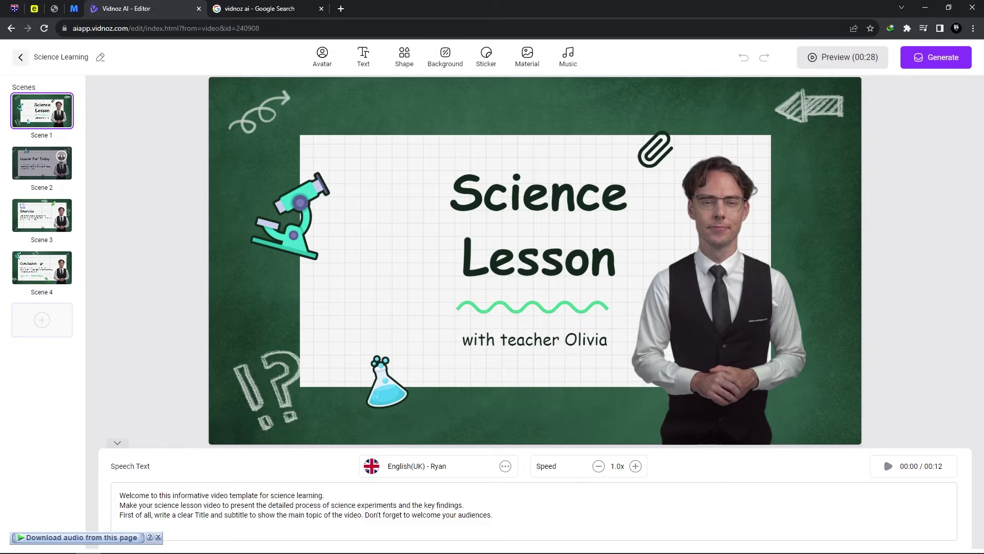
- Look through scenes 2, 3 and 4, return to scene 1 and dismiss the audio download overlay
{"action": "left_click", "coordinate": [42, 163]}
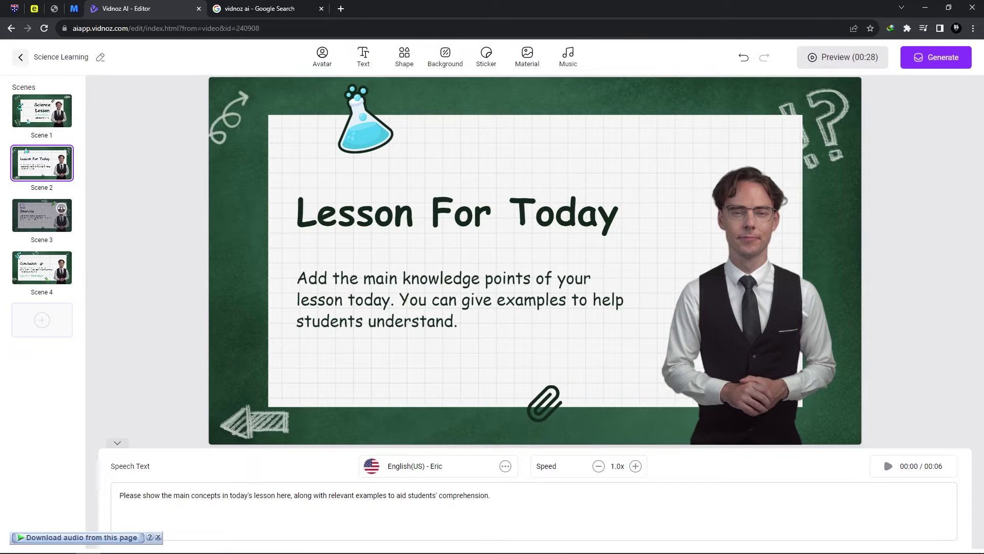
{"action": "left_click", "coordinate": [42, 216]}
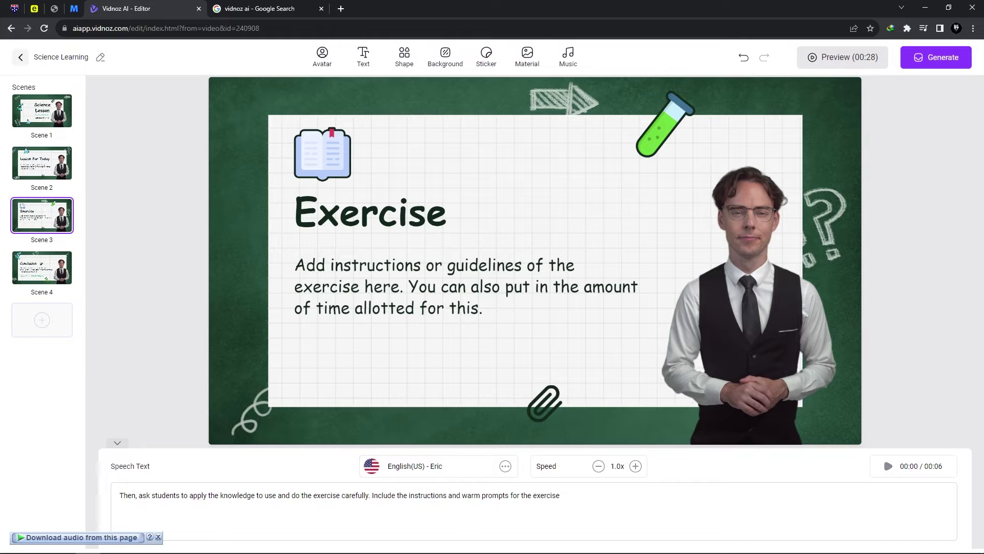
{"action": "left_click", "coordinate": [42, 268]}
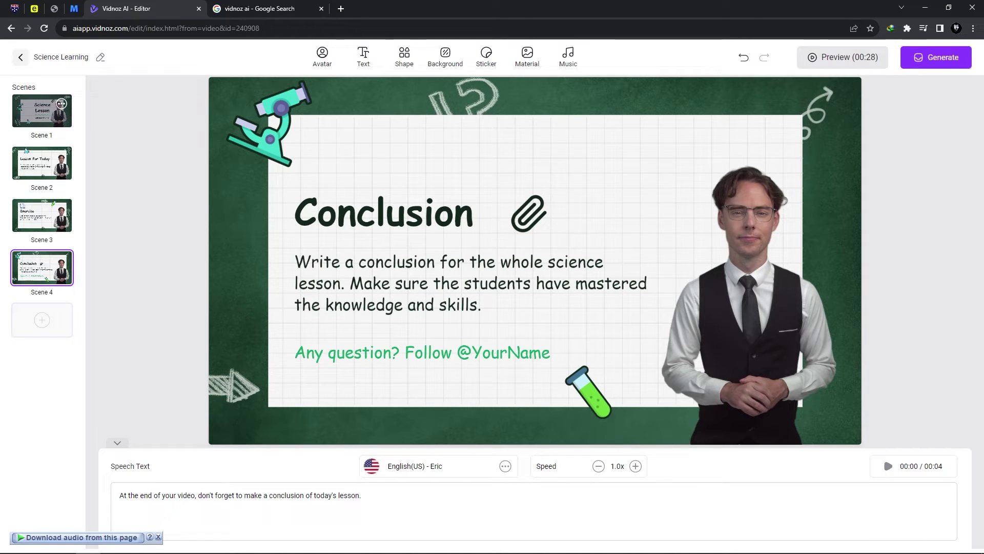
{"action": "left_click", "coordinate": [60, 104]}
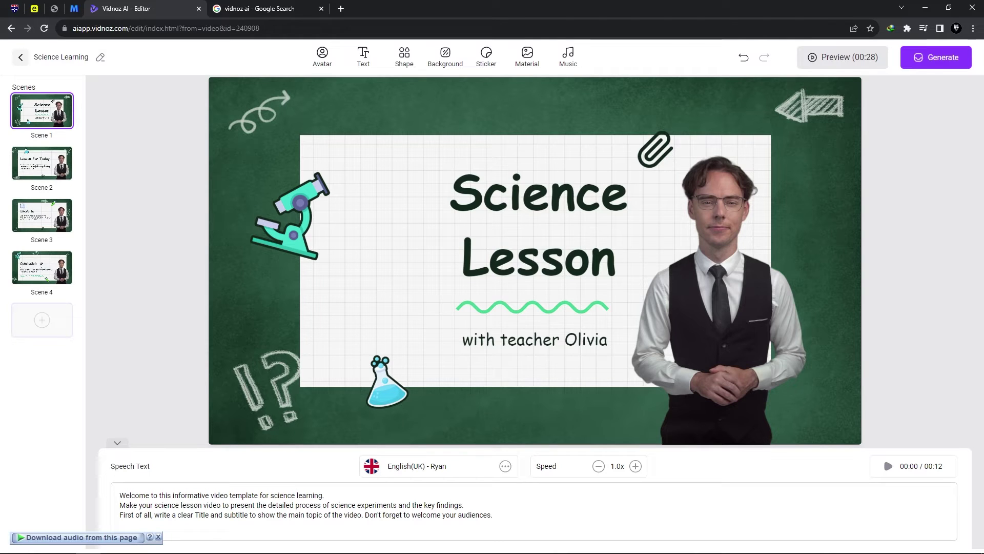
{"action": "left_click", "coordinate": [158, 537]}
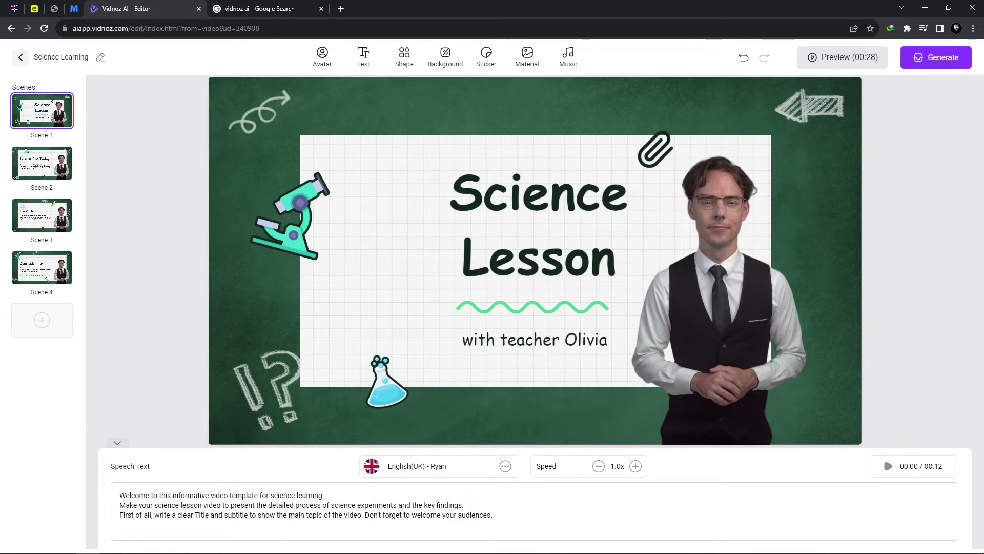
{"action": "left_click", "coordinate": [538, 226]}
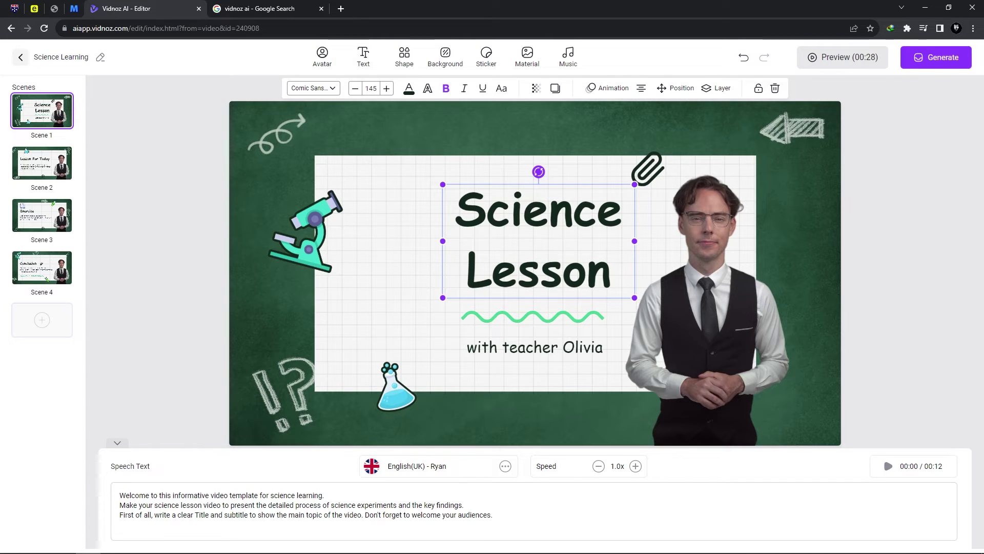
{"action": "left_click", "coordinate": [310, 227]}
{"action": "left_click", "coordinate": [277, 134]}
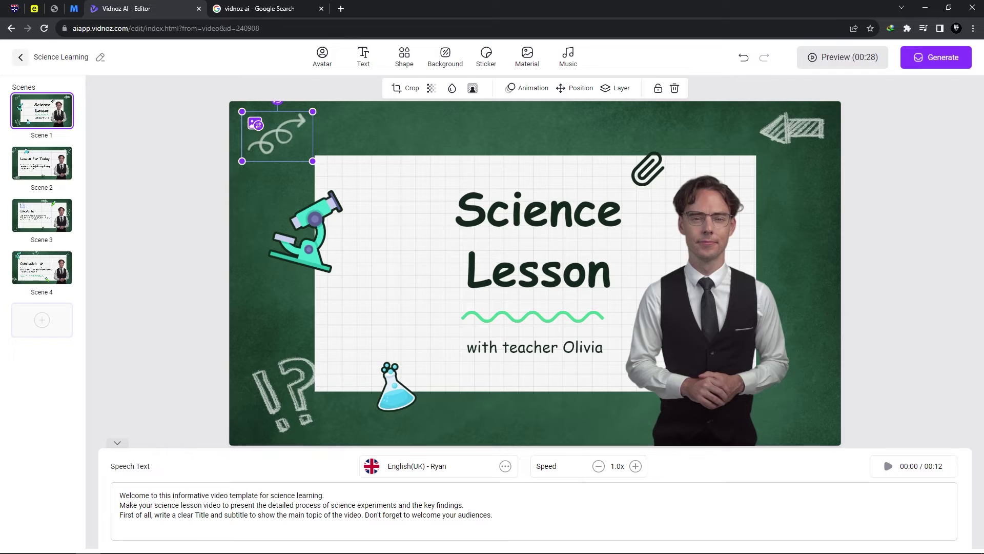
{"action": "left_click", "coordinate": [370, 131]}
- Replace the word "Science" with "English" in scene 1's title
{"action": "left_click", "coordinate": [539, 241]}
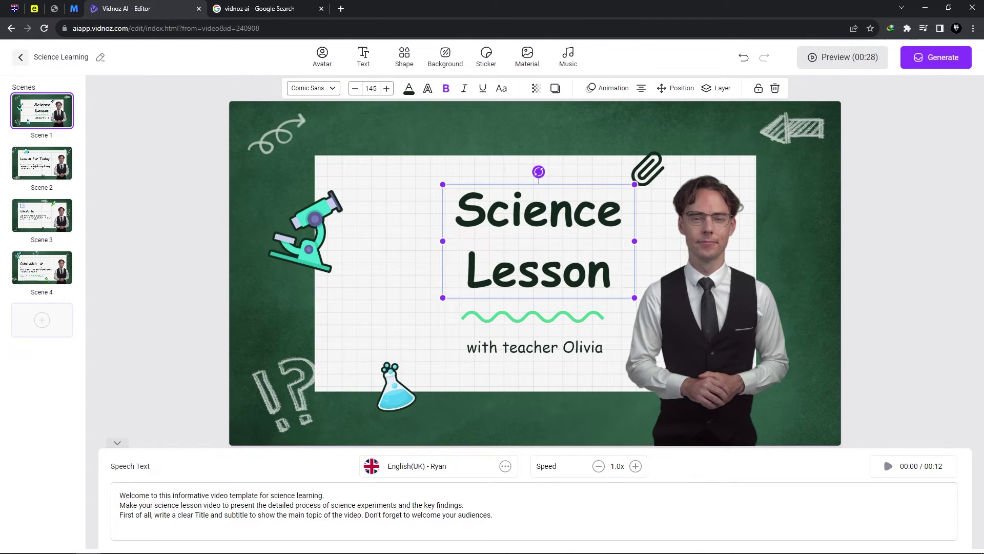
{"action": "double_click", "coordinate": [539, 211]}
{"action": "type", "text": "e"}
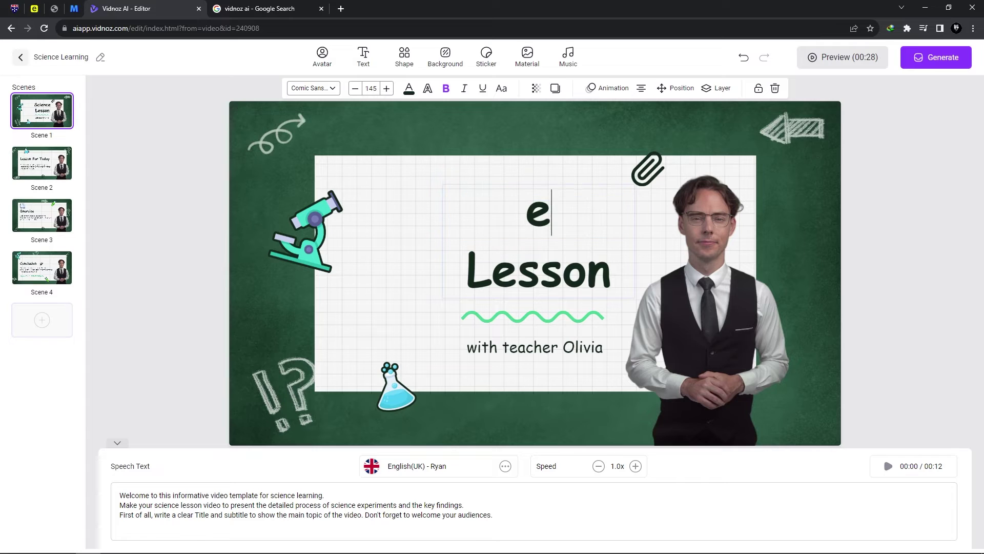
{"action": "key", "text": "BackSpace"}
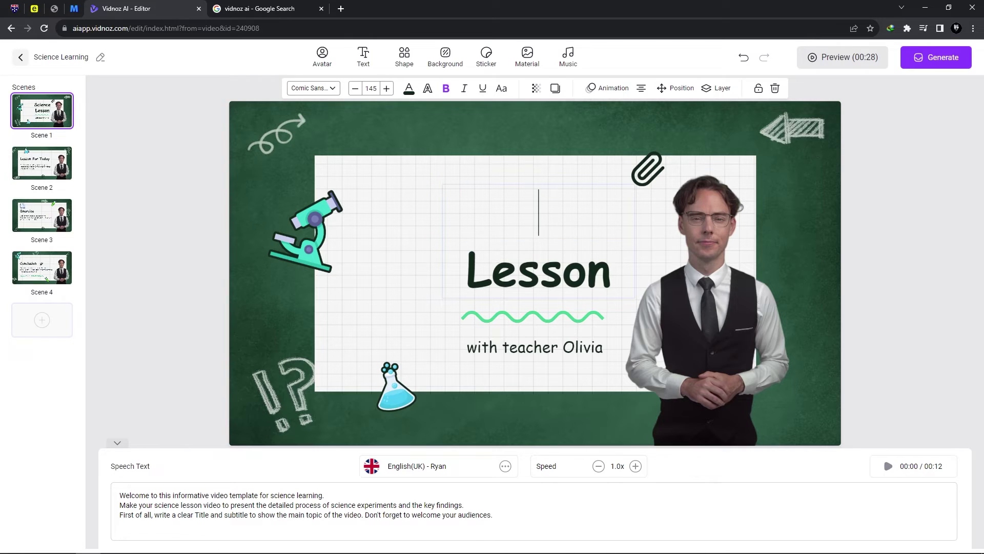
{"action": "type", "text": "English"}
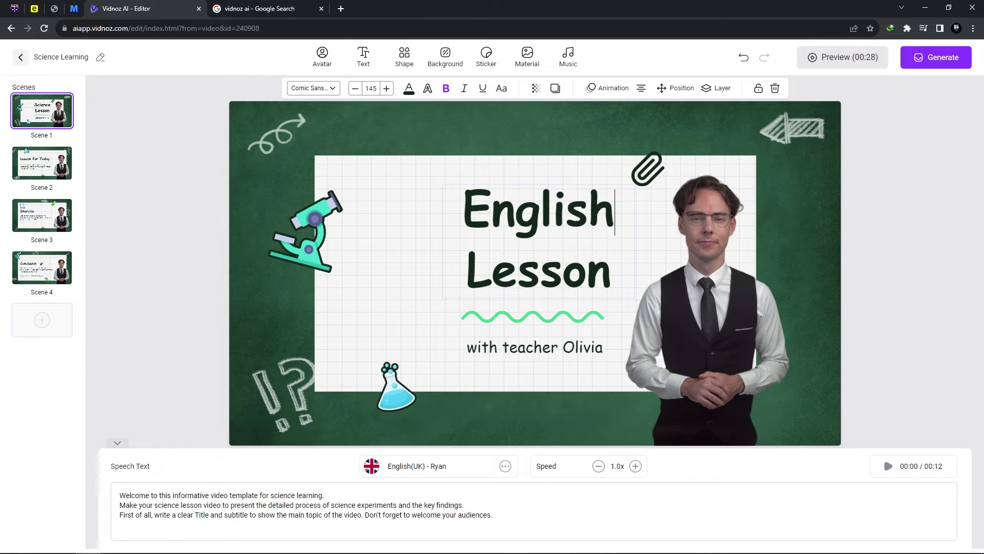
- Enlarge the flask image slightly and move the avatar a little toward the right edge of scene 1
{"action": "left_click", "coordinate": [586, 272]}
{"action": "left_click", "coordinate": [538, 348]}
{"action": "left_click", "coordinate": [394, 390]}
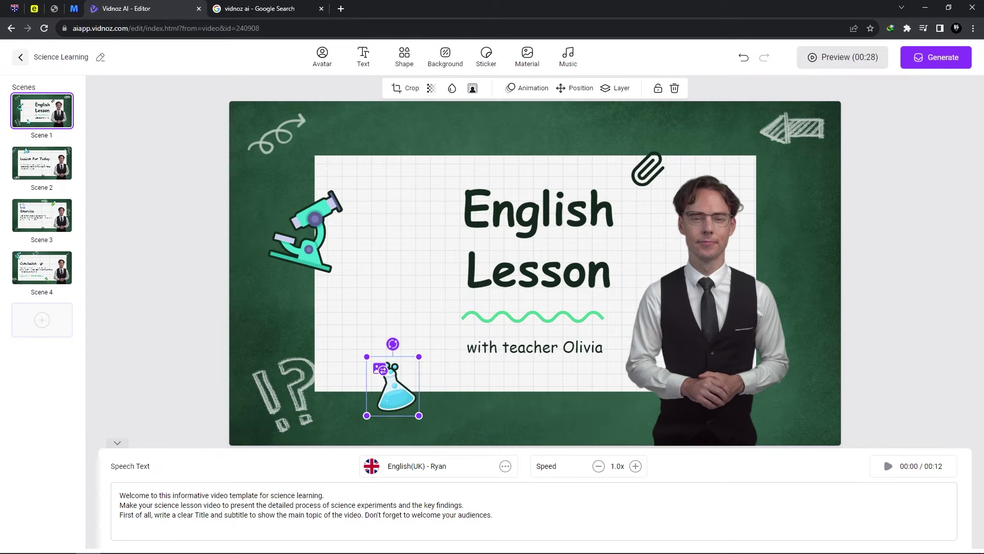
{"action": "mouse_move", "coordinate": [419, 356]}
{"action": "left_mouse_down"}
{"action": "mouse_move", "coordinate": [447, 325]}
{"action": "mouse_move", "coordinate": [432, 342]}
{"action": "left_mouse_up"}
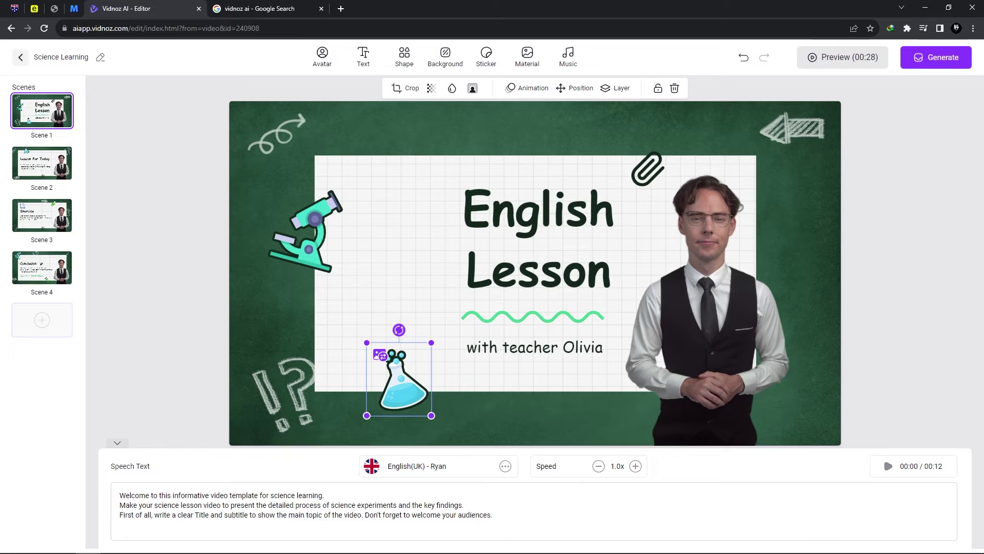
{"action": "mouse_move", "coordinate": [710, 308]}
{"action": "left_mouse_down"}
{"action": "mouse_move", "coordinate": [482, 305]}
{"action": "mouse_move", "coordinate": [715, 289]}
{"action": "mouse_move", "coordinate": [709, 306]}
{"action": "mouse_move", "coordinate": [724, 308]}
{"action": "left_mouse_up"}
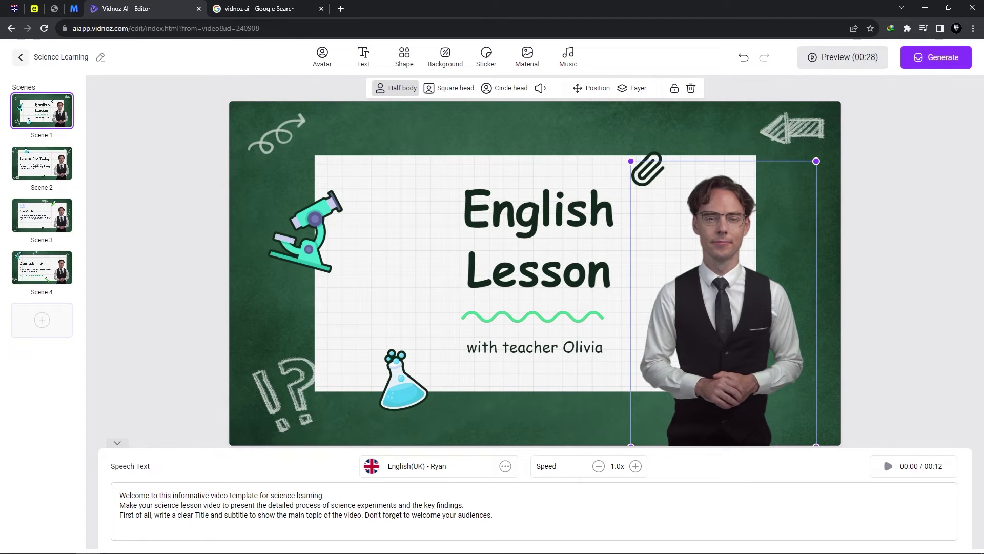
{"action": "left_click", "coordinate": [794, 128]}
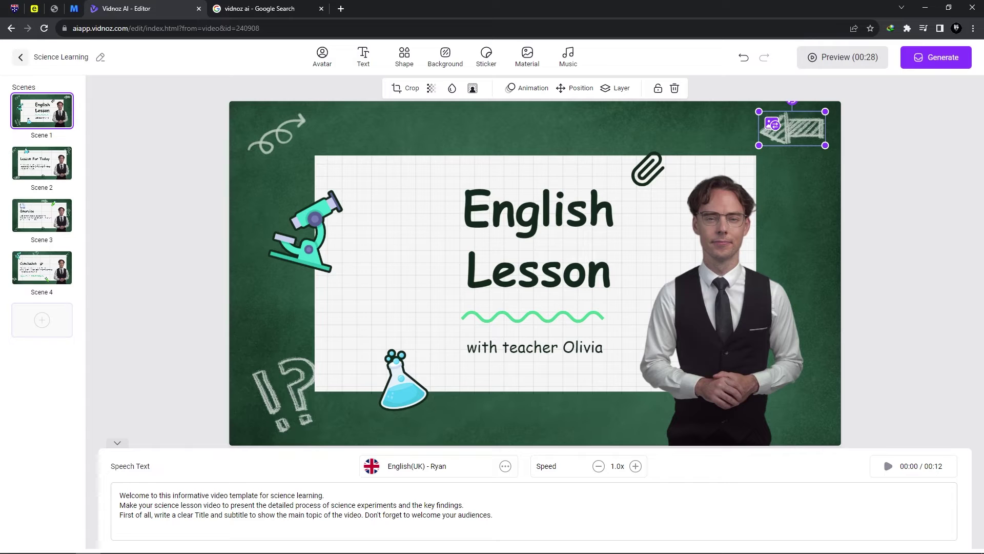
- Look through the text, shape, background, sticker, material and music options available for the scene without adding anything
{"action": "left_click", "coordinate": [363, 58]}
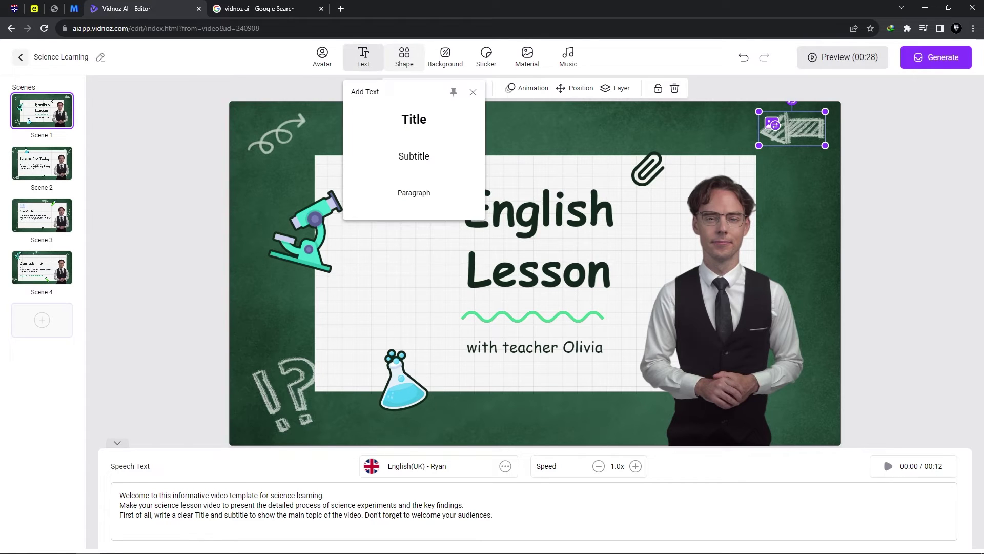
{"action": "left_click", "coordinate": [404, 56]}
{"action": "left_click", "coordinate": [445, 56]}
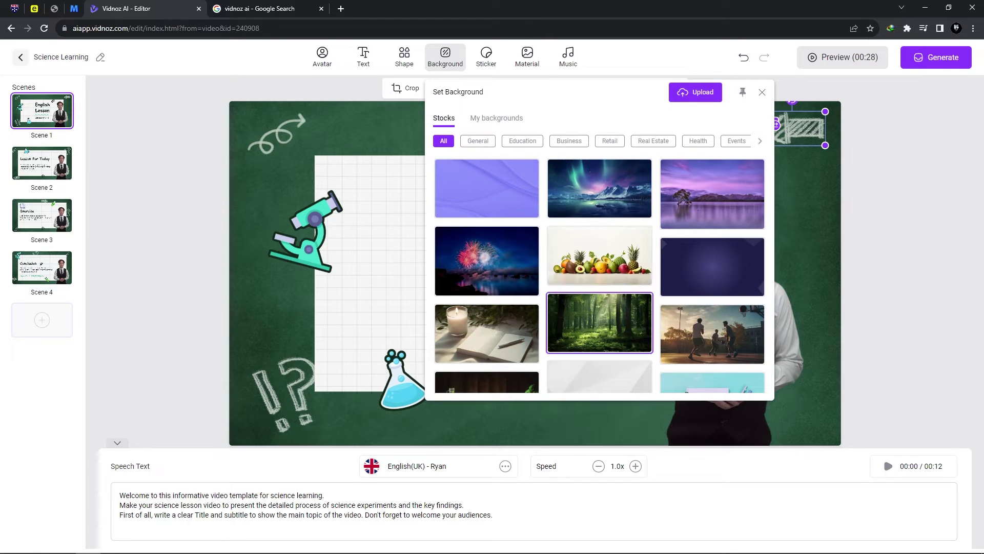
{"action": "scroll", "coordinate": [600, 277], "scroll_direction": "down", "scroll_amount": 4}
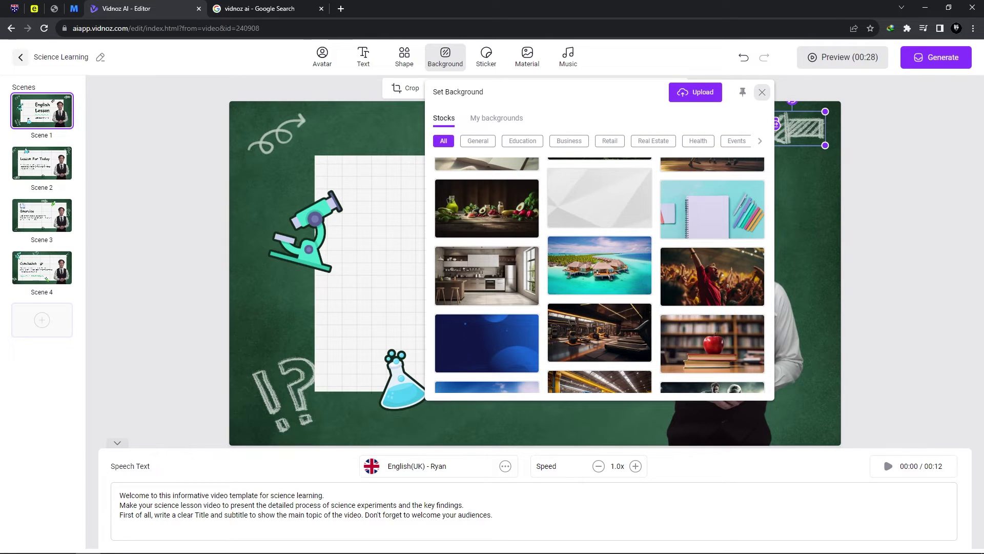
{"action": "left_click", "coordinate": [486, 56]}
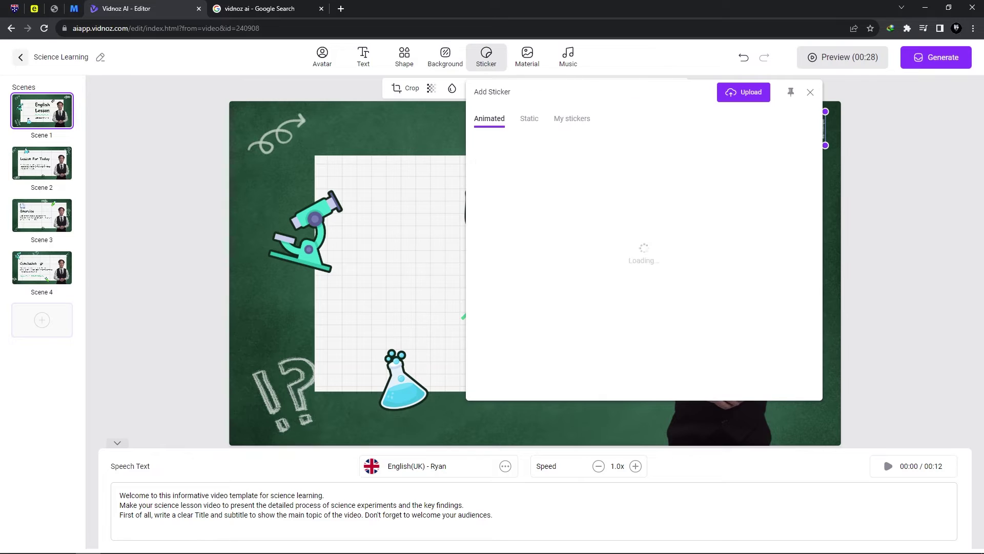
{"action": "left_click", "coordinate": [527, 56]}
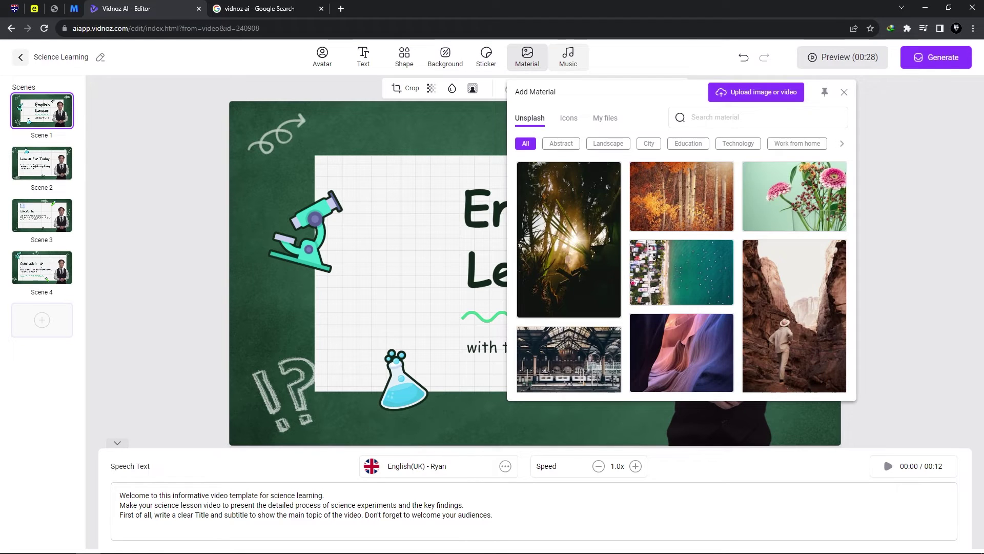
{"action": "left_click", "coordinate": [568, 57]}
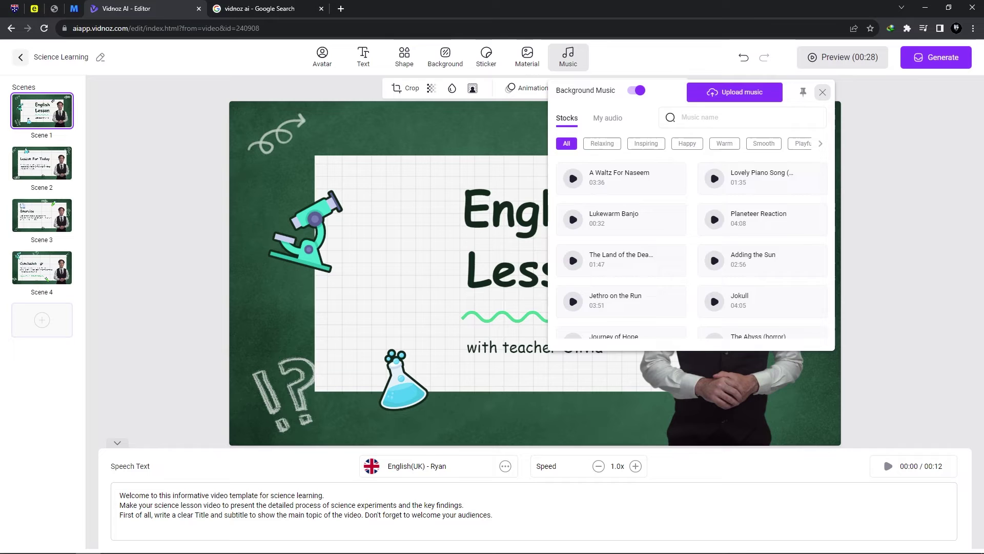
{"action": "left_click", "coordinate": [823, 91]}
{"action": "left_click", "coordinate": [800, 190]}
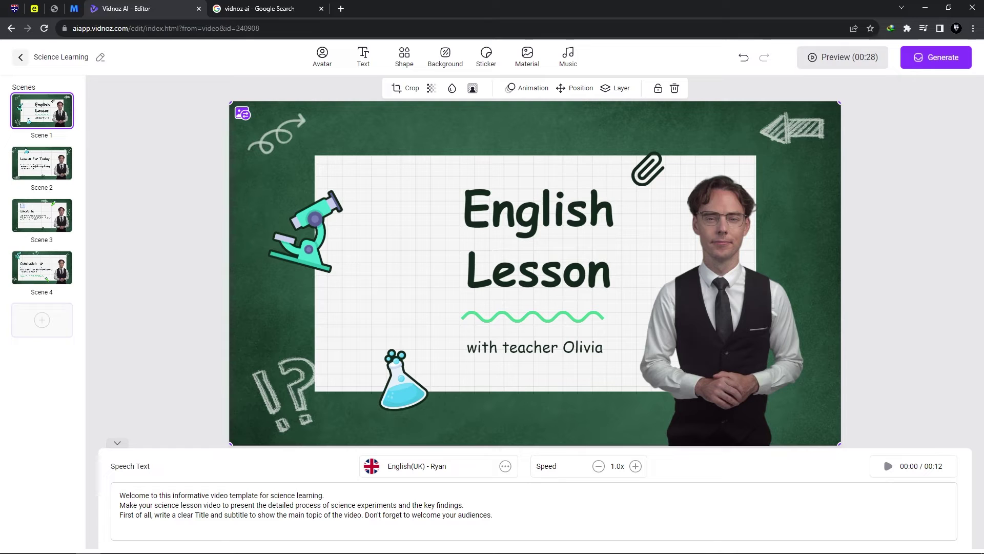
- Open and close the edited video's preview, and generate the Science Learning video
{"action": "left_click", "coordinate": [842, 57]}
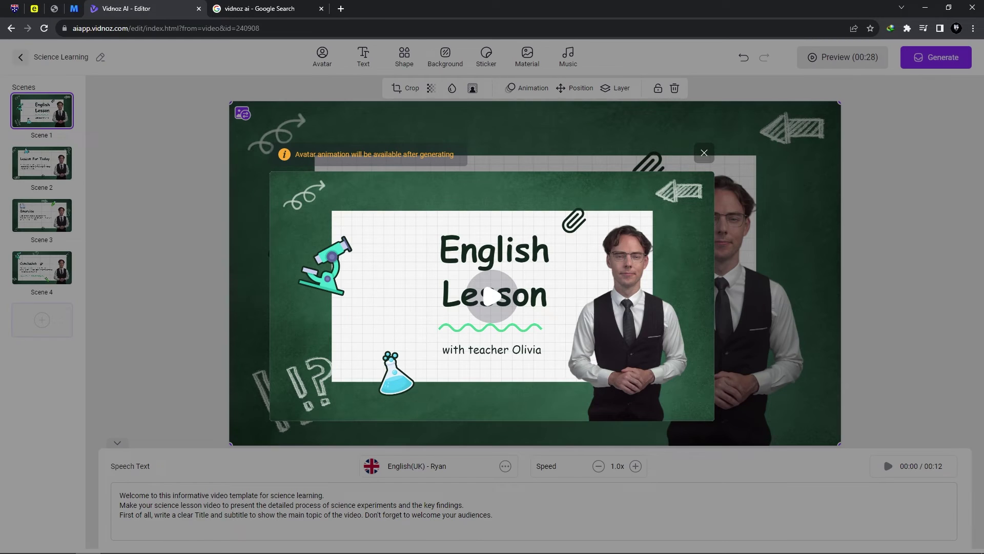
{"action": "left_click", "coordinate": [705, 153]}
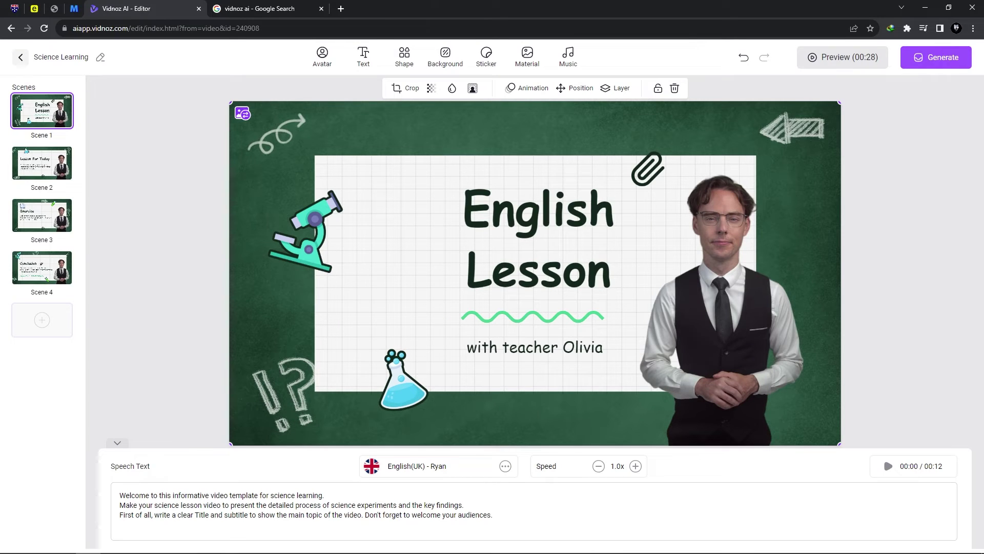
{"action": "left_click", "coordinate": [936, 58]}
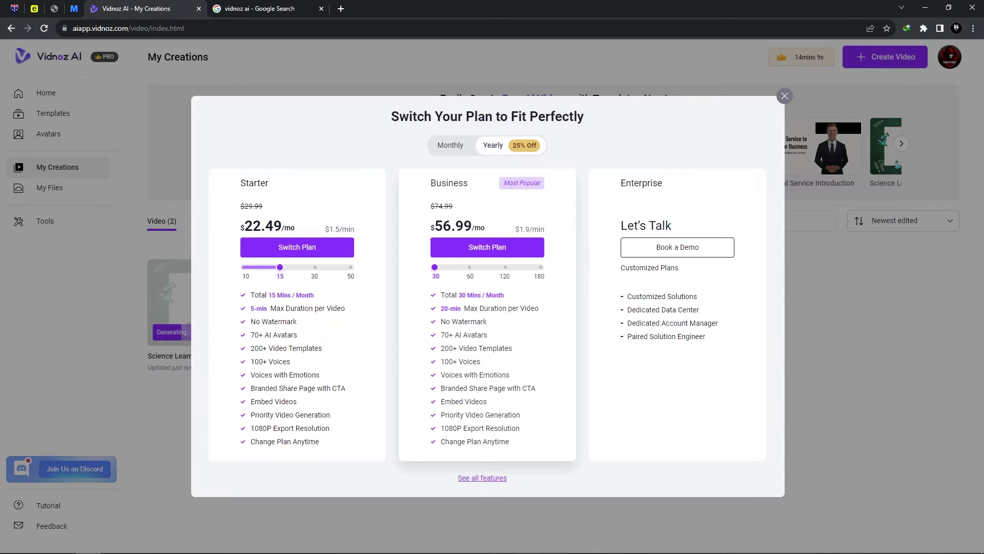
- Expand the full plan features and examine the comparison of the Starter, Business and Enterprise plans
{"action": "left_click", "coordinate": [482, 477]}
{"action": "scroll", "coordinate": [487, 297], "scroll_direction": "down", "scroll_amount": 3}
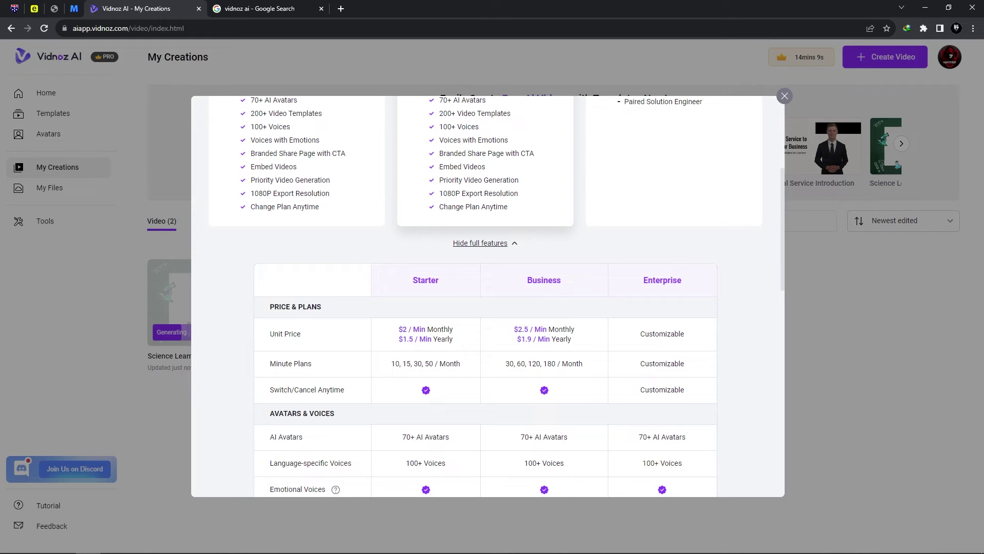
{"action": "scroll", "coordinate": [487, 297], "scroll_direction": "down", "scroll_amount": 2}
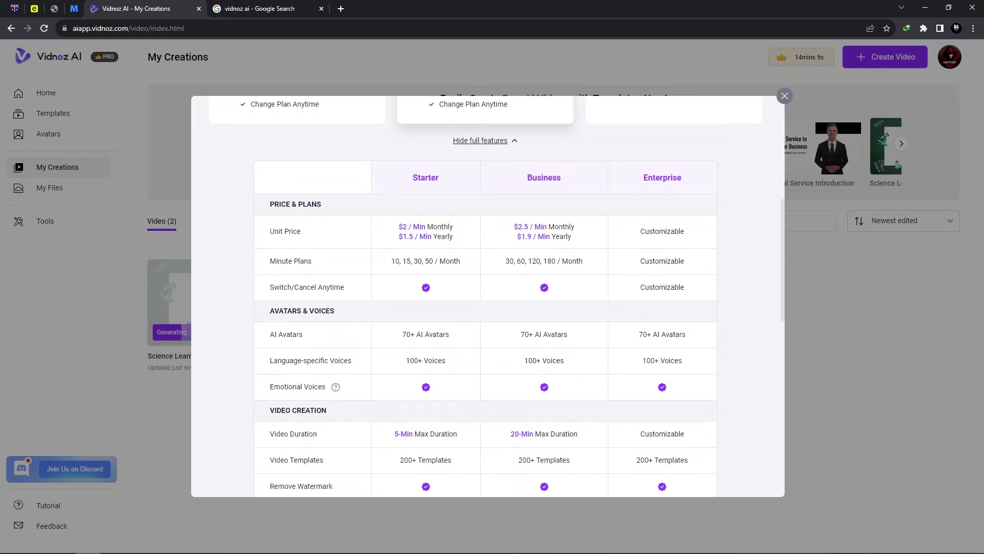
{"action": "scroll", "coordinate": [487, 297], "scroll_direction": "down", "scroll_amount": 10}
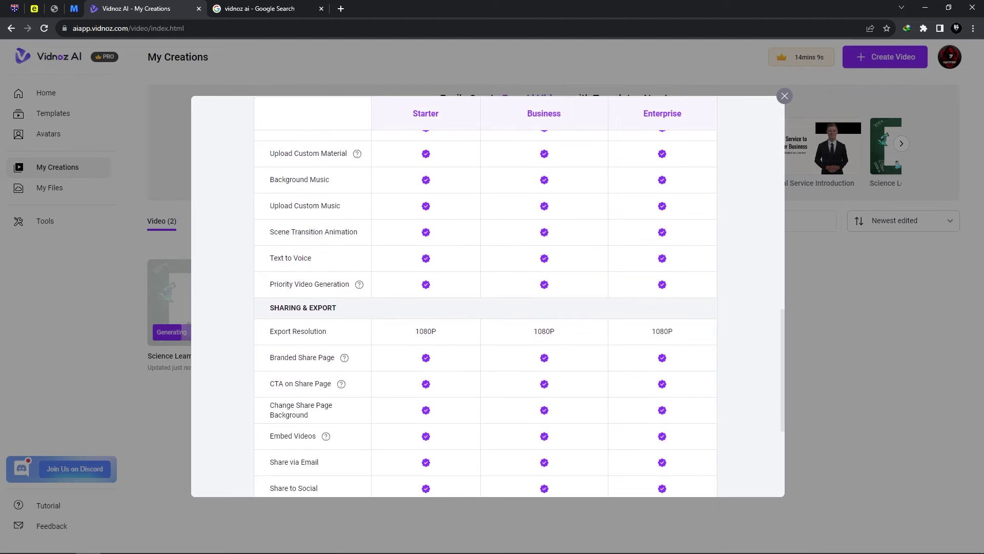
- Review the sharing, export, support and admin features in the plan comparison, and close the plan overview
{"action": "scroll", "coordinate": [487, 296], "scroll_direction": "down", "scroll_amount": 2}
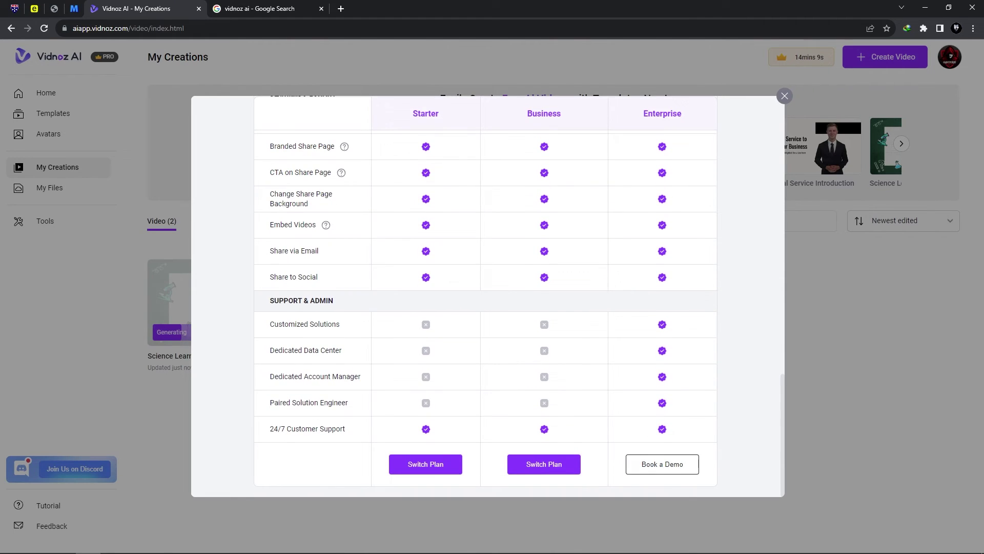
{"action": "scroll", "coordinate": [487, 296], "scroll_direction": "up", "scroll_amount": 15}
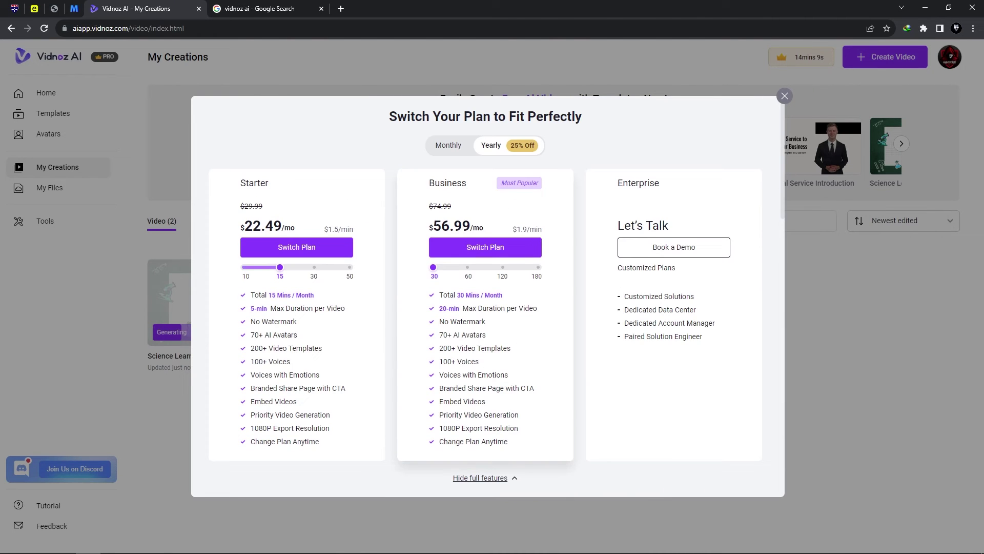
{"action": "left_click", "coordinate": [785, 96]}
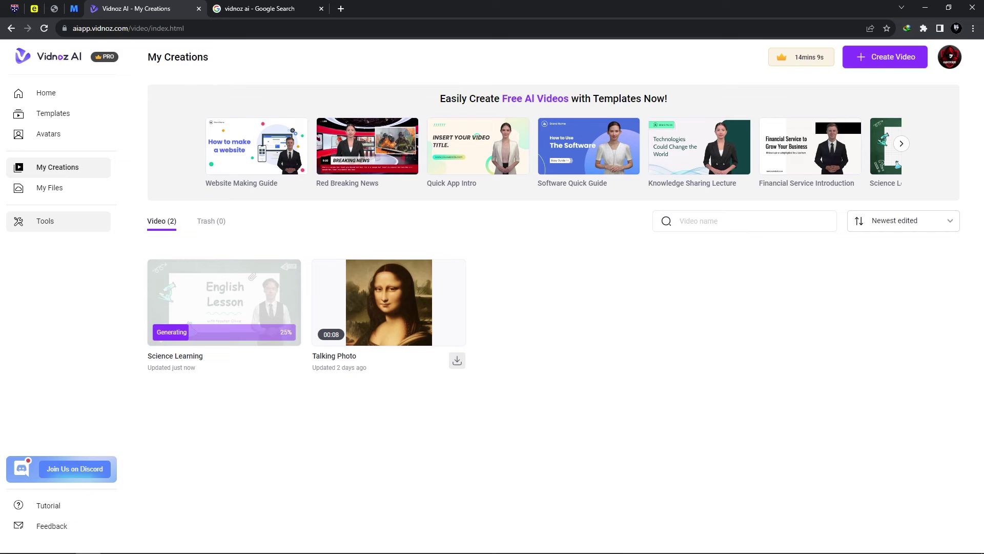
- Look over the available AI tools and check the Science Learning video's generation progress in My Creations
{"action": "left_click", "coordinate": [45, 221]}
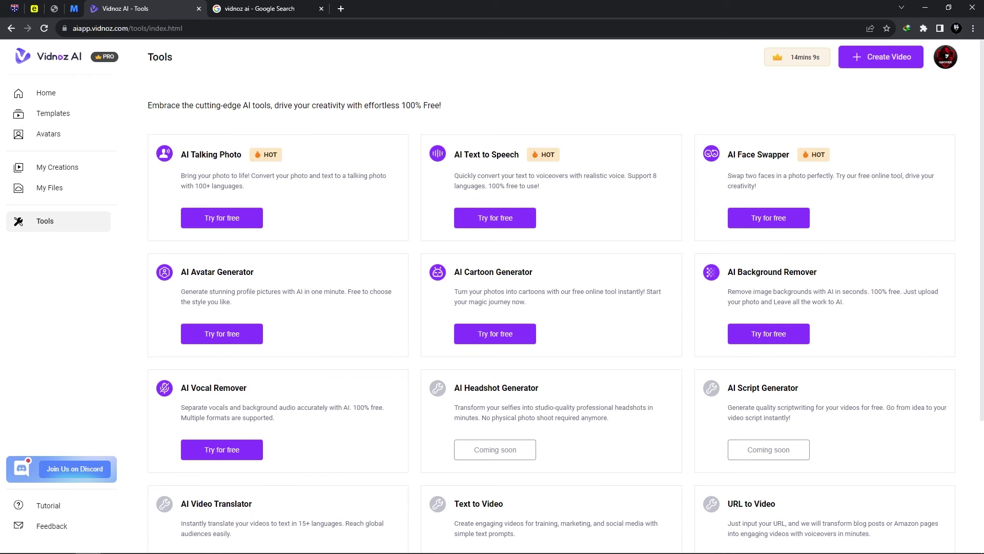
{"action": "left_click", "coordinate": [46, 93]}
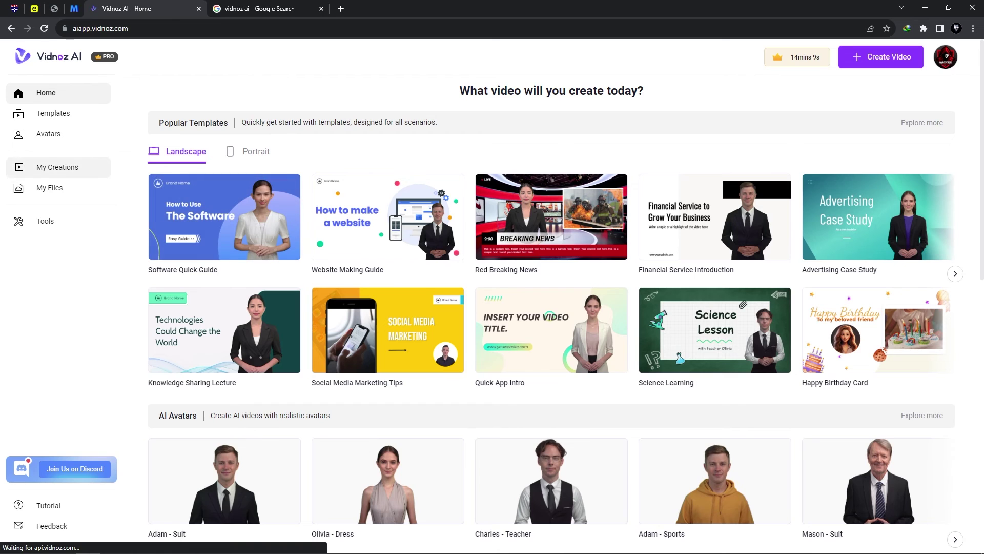
{"action": "left_click", "coordinate": [57, 168]}
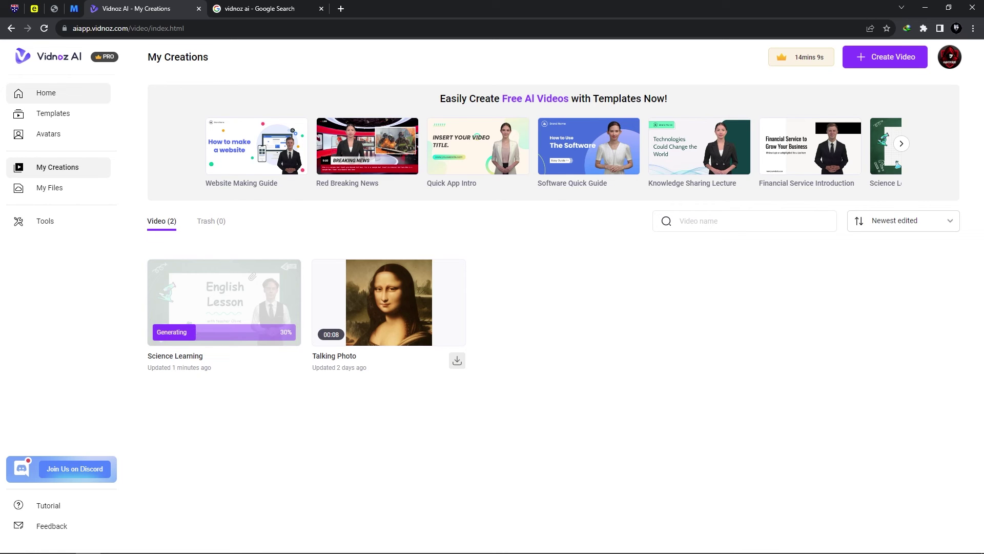
- Look through the account menu and the home page's popular templates, AI avatars, talking photos and recent videos
{"action": "left_click", "coordinate": [46, 92]}
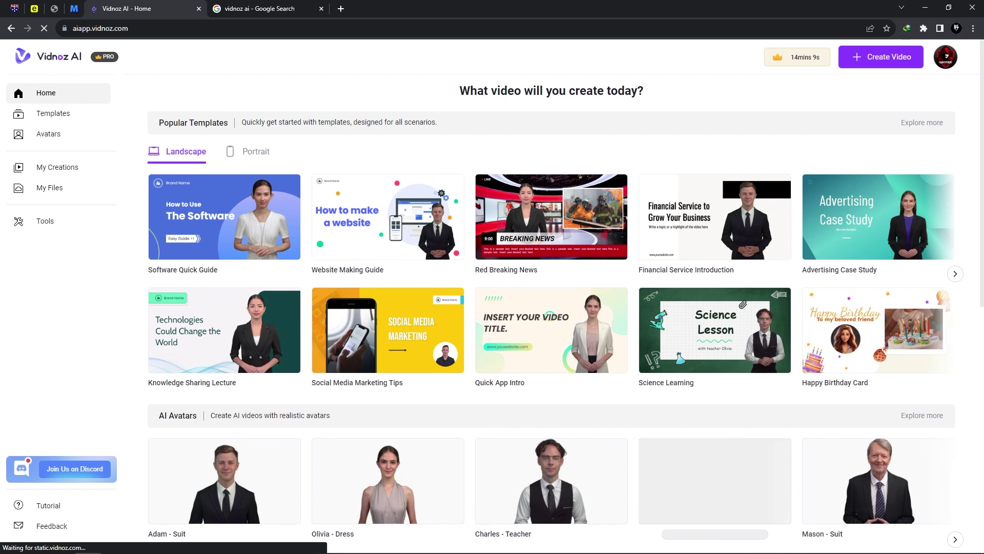
{"action": "mouse_move", "coordinate": [715, 215]}
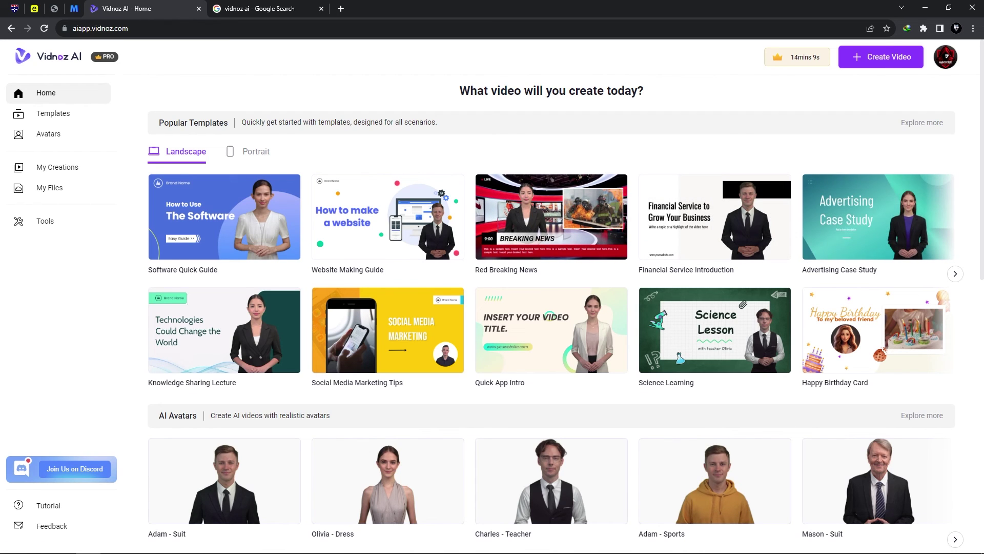
{"action": "mouse_move", "coordinate": [946, 57]}
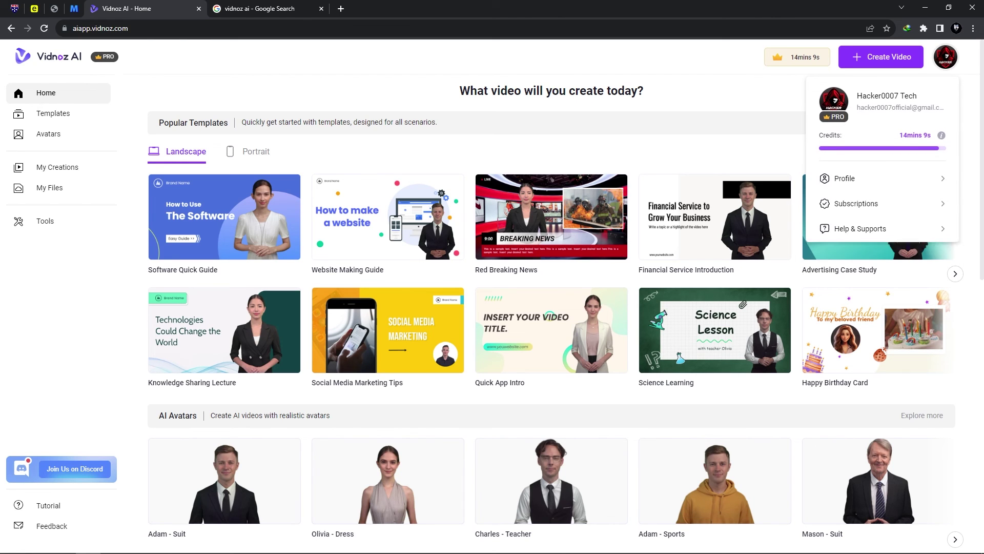
{"action": "scroll", "coordinate": [551, 215], "scroll_direction": "down", "scroll_amount": 9}
{"action": "scroll", "coordinate": [551, 307], "scroll_direction": "down", "scroll_amount": 2}
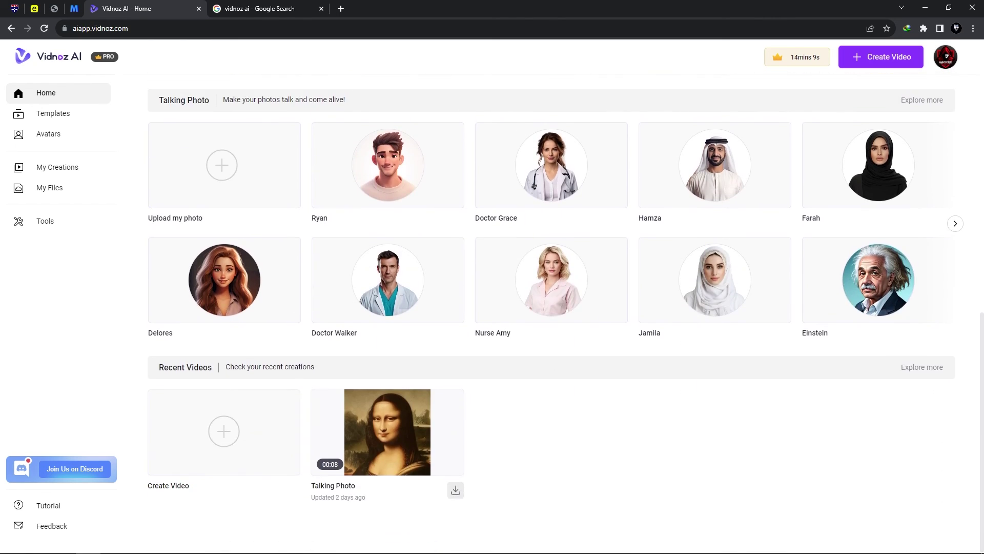
{"action": "scroll", "coordinate": [551, 256], "scroll_direction": "up", "scroll_amount": 11}
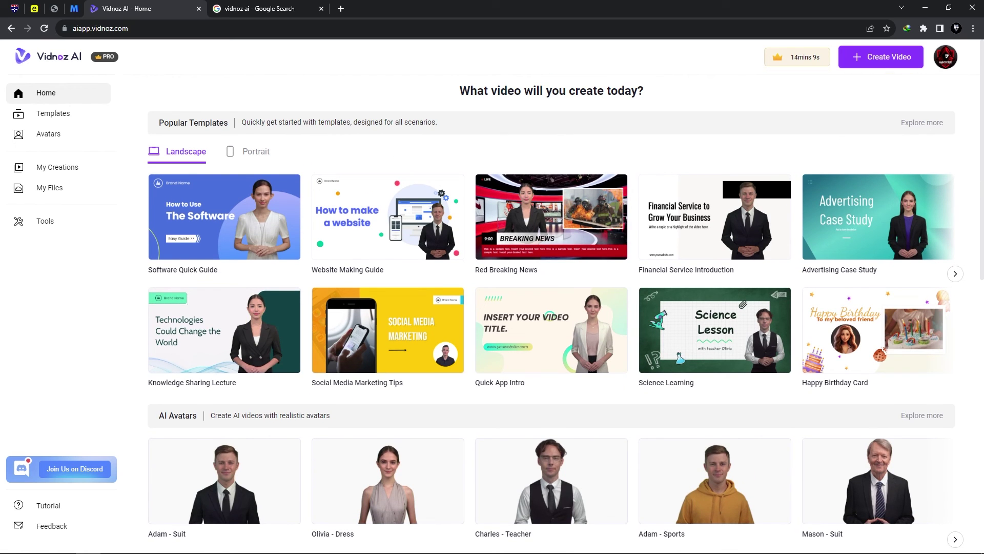
{"action": "scroll", "coordinate": [551, 308], "scroll_direction": "down", "scroll_amount": 3}
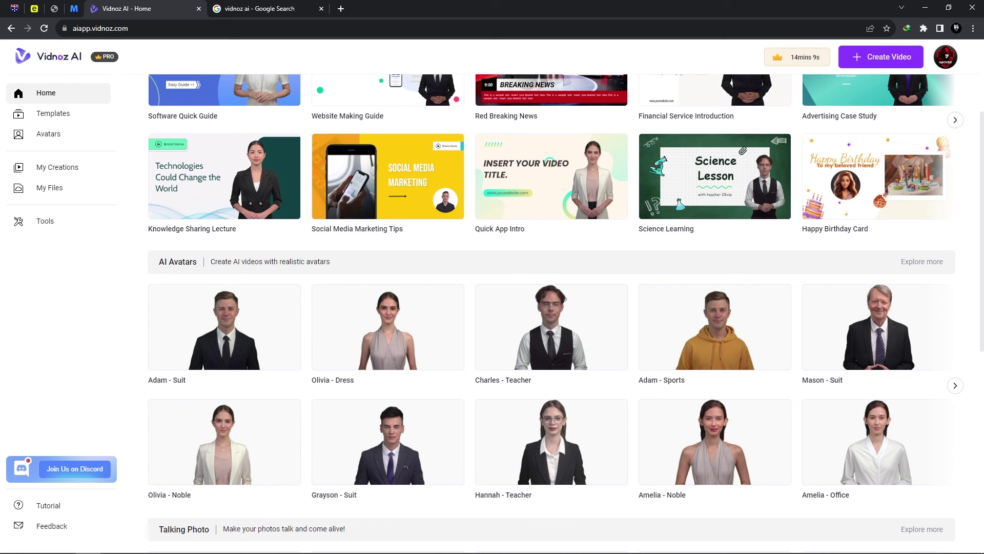
{"action": "scroll", "coordinate": [551, 307], "scroll_direction": "down", "scroll_amount": 2}
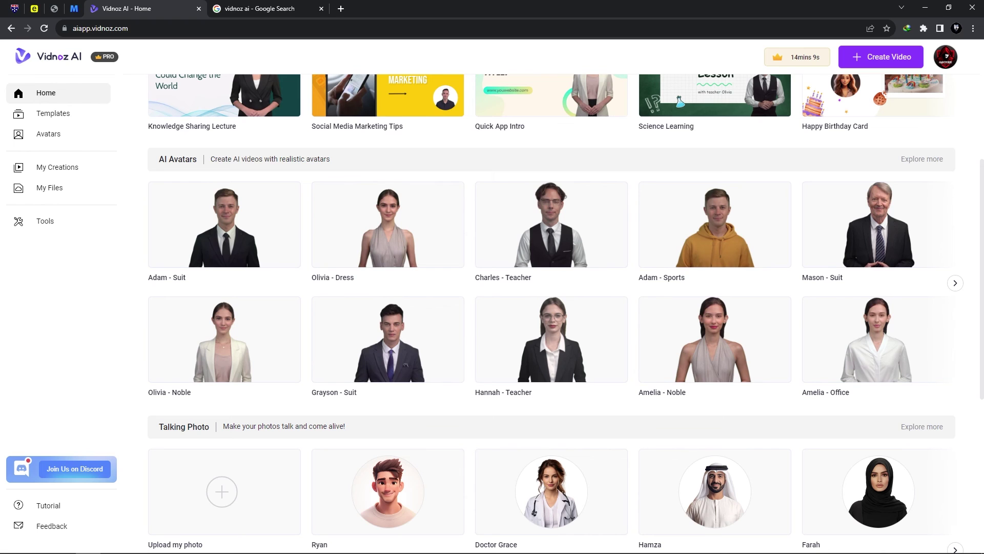
{"action": "scroll", "coordinate": [388, 331], "scroll_direction": "up", "scroll_amount": 5}
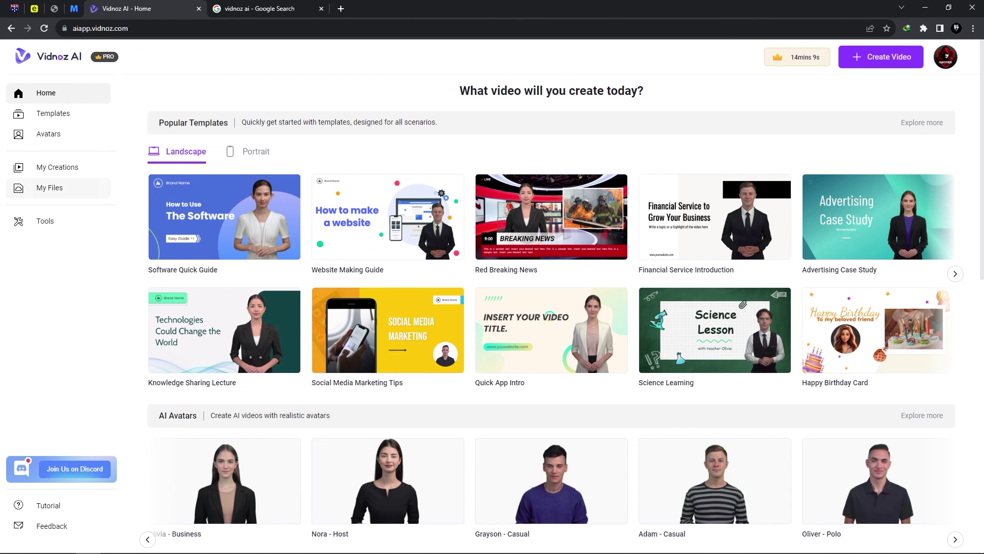
- Check the Science Learning video's progress and the Talking Photo video's download option in My Creations, and return to the home page
{"action": "left_click", "coordinate": [57, 167]}
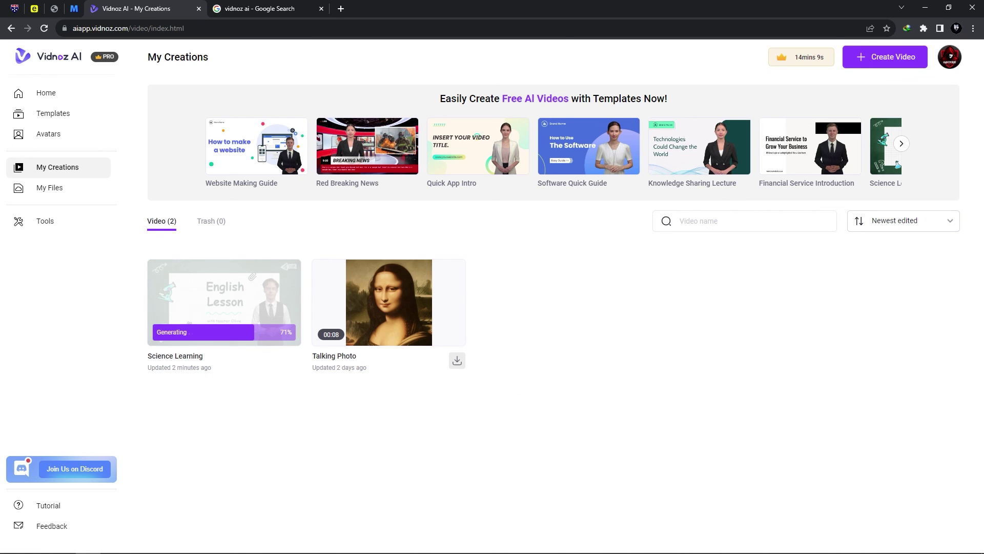
{"action": "left_click", "coordinate": [458, 361]}
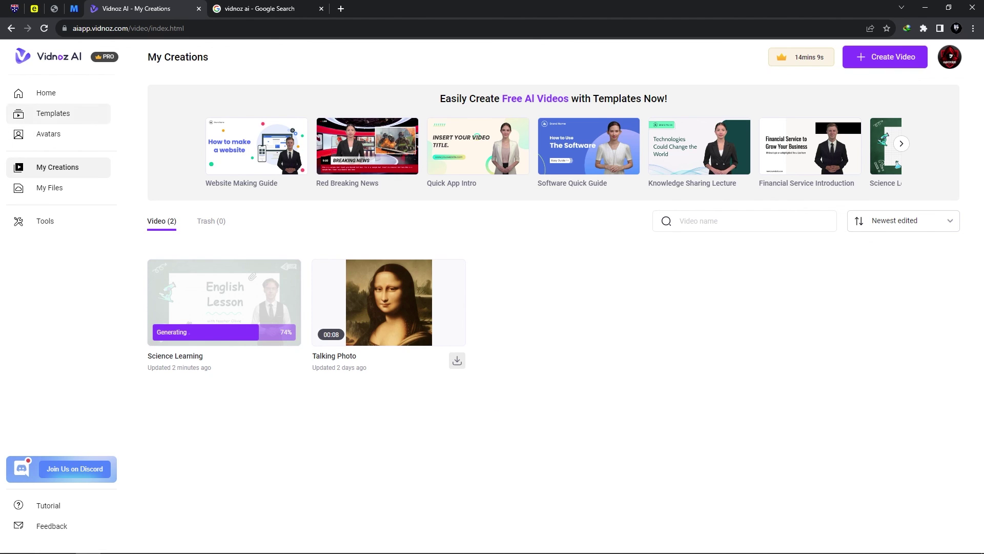
{"action": "left_click", "coordinate": [46, 92]}
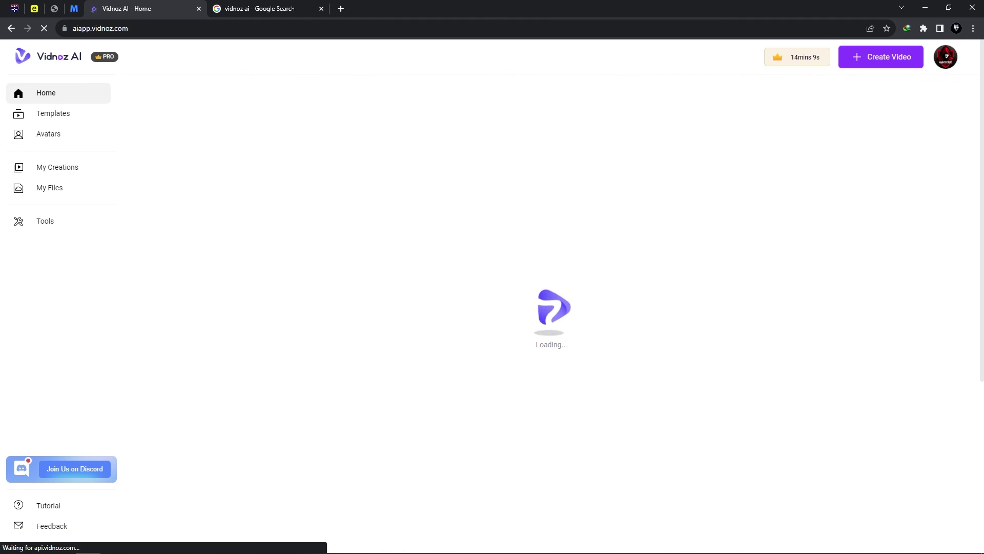